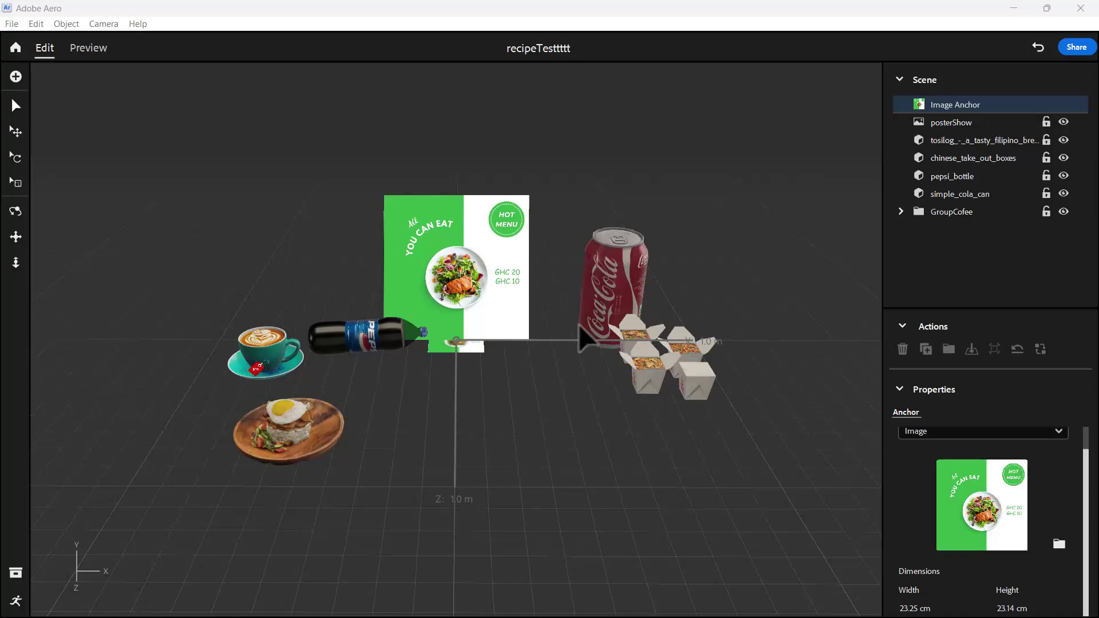
# Orbit the menu scene, then preview it turned to face the poster
pyautogui.moveTo(578, 366); pyautogui.dragTo(342, 341, button='right')
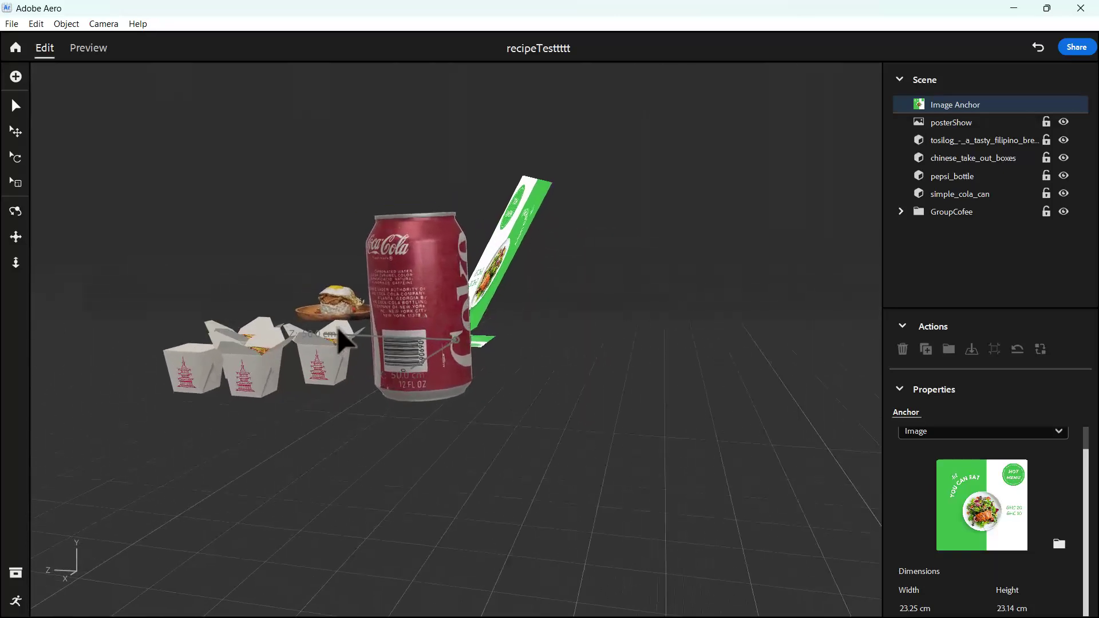
pyautogui.click(101, 50)
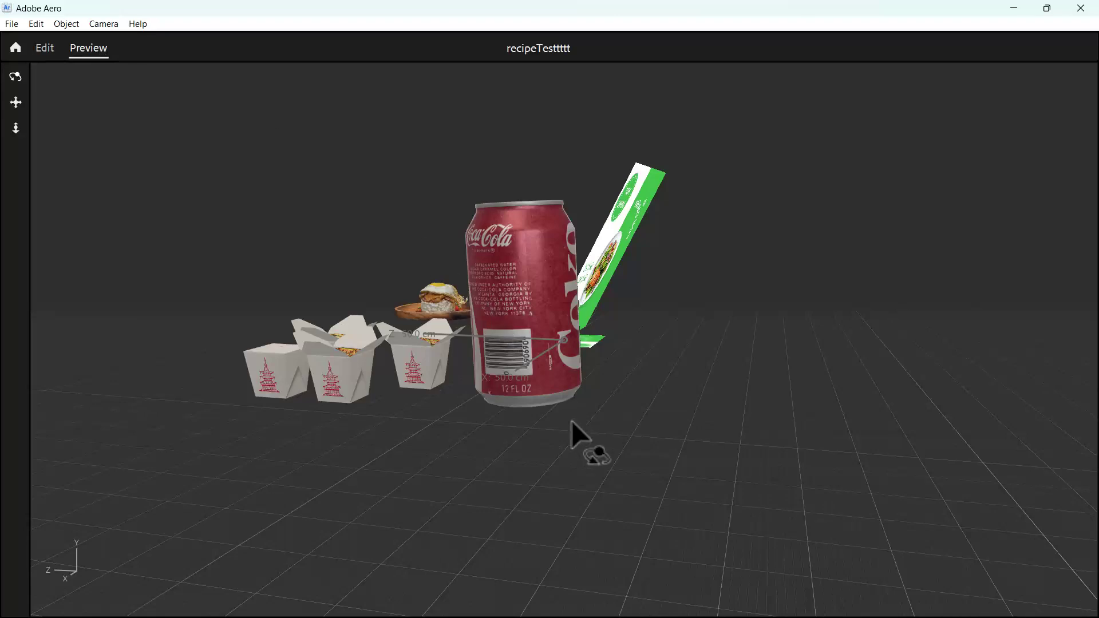
pyautogui.moveTo(572, 423); pyautogui.dragTo(413, 257, button='right')
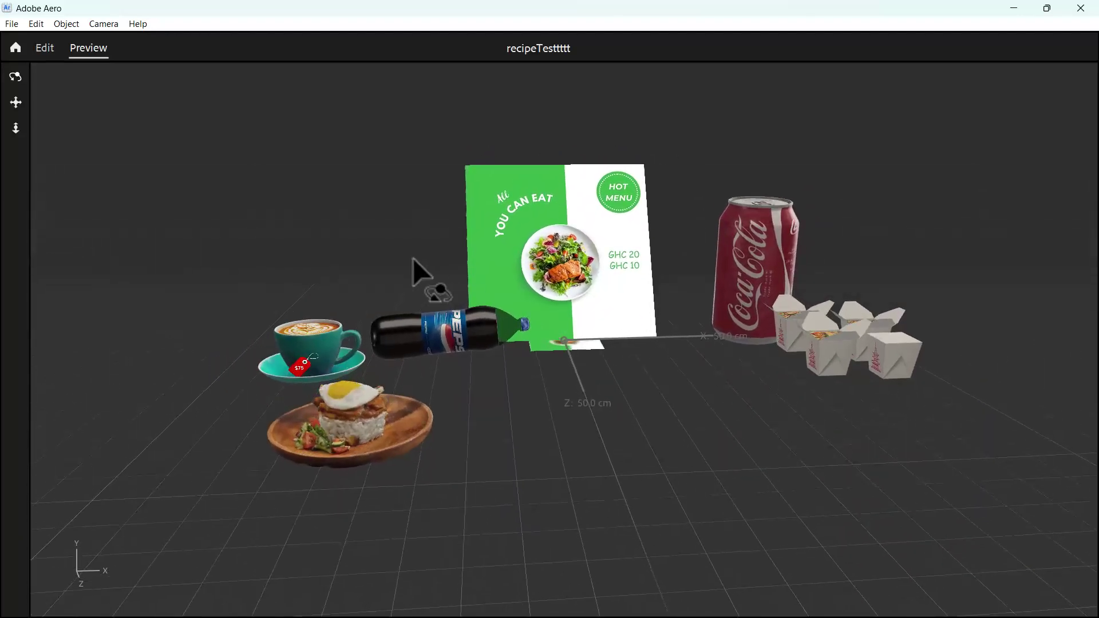
# Return to Edit mode, orbit to the poster's front view, and open the Behaviors editor
pyautogui.click(51, 48)
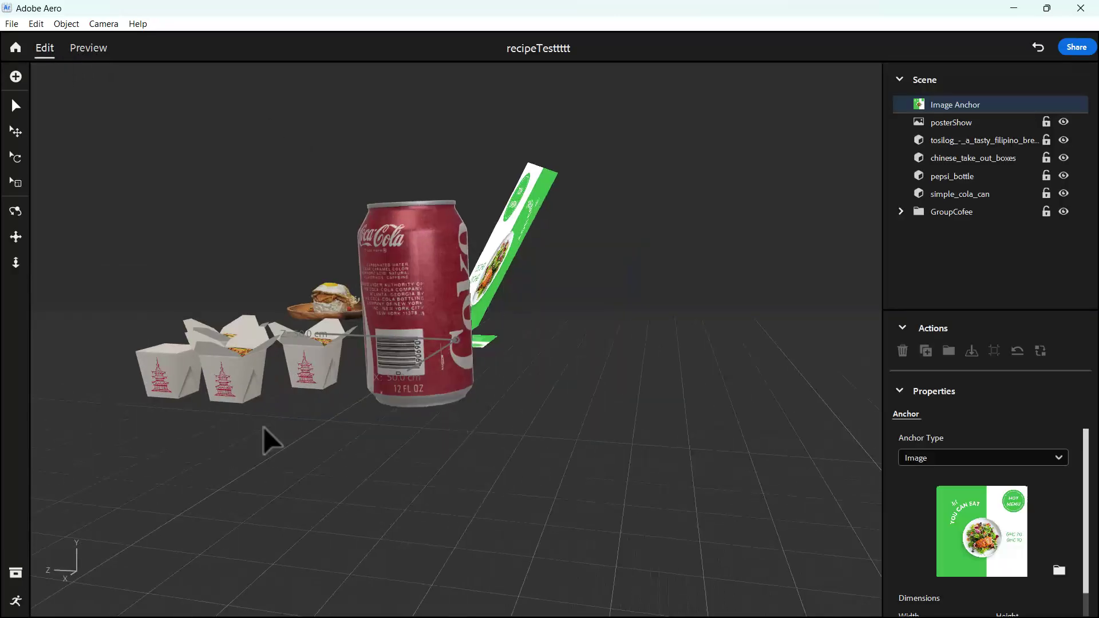
pyautogui.moveTo(263, 428); pyautogui.dragTo(503, 400, button='right')
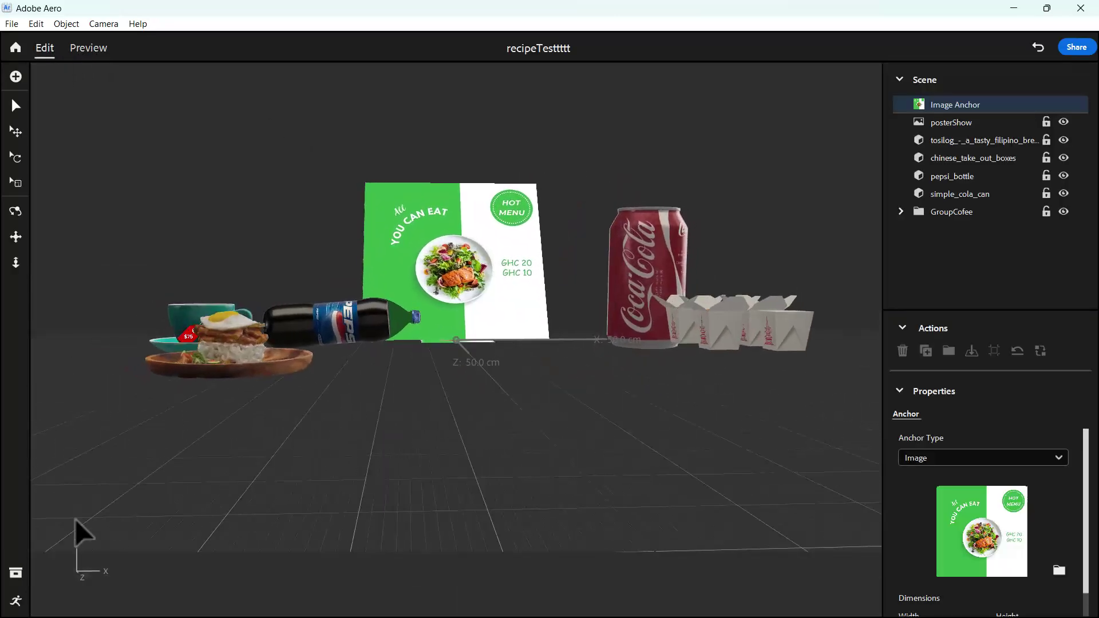
pyautogui.click(16, 601)
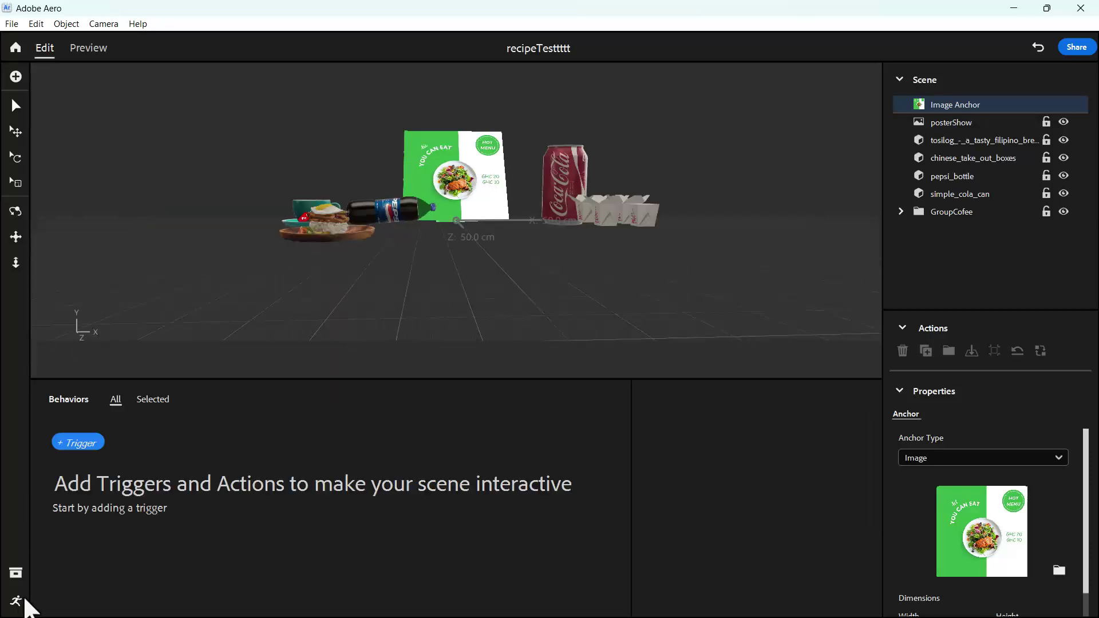
# Add a scene Start trigger and choose simple_cola_can as its target
pyautogui.click(89, 445)
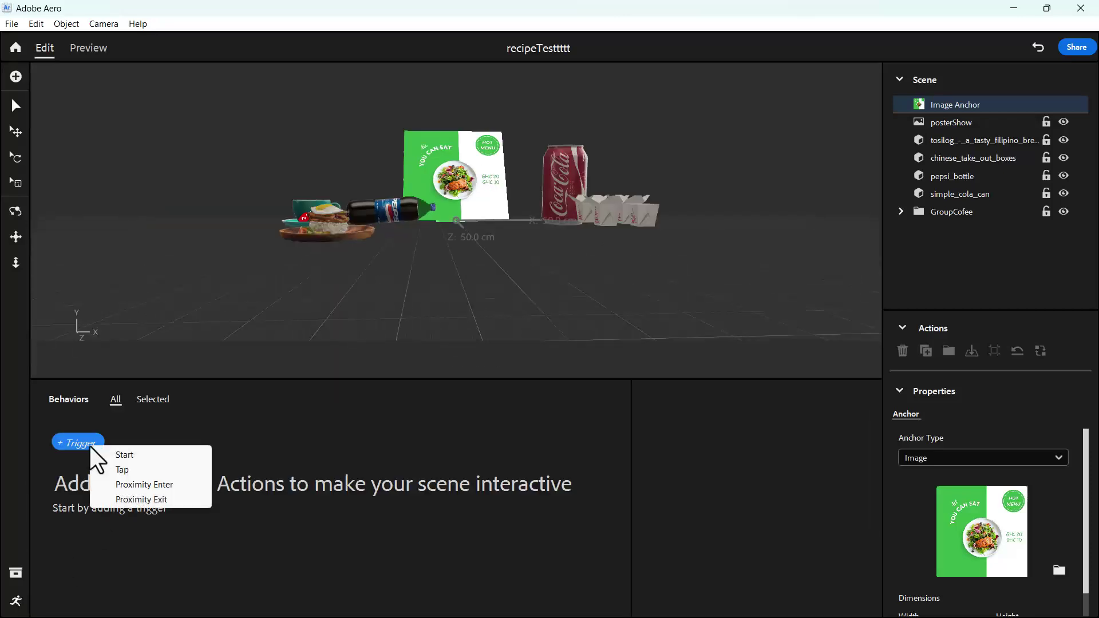
pyautogui.click(124, 456)
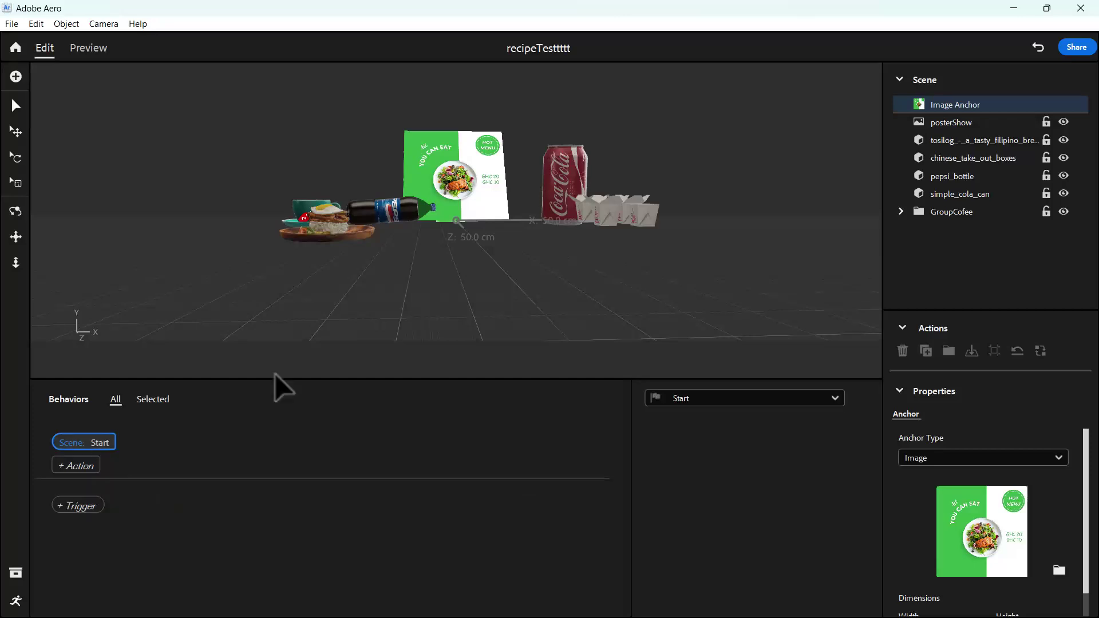
pyautogui.click(566, 195)
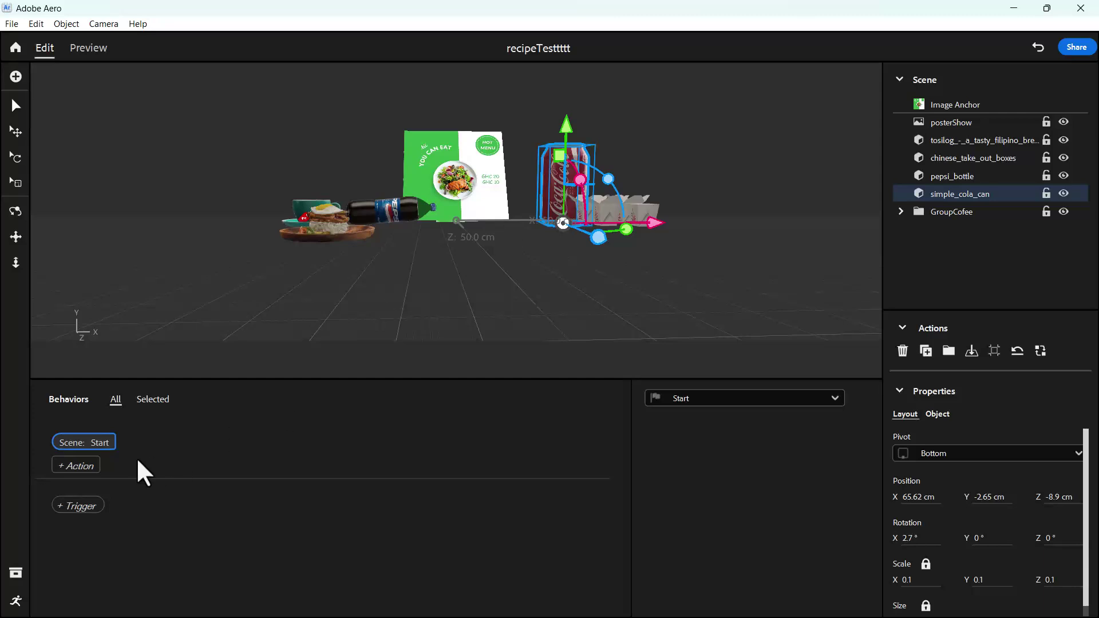
# Give simple_cola_can a 2 s Y-axis Spin action and test-play it
pyautogui.click(79, 467)
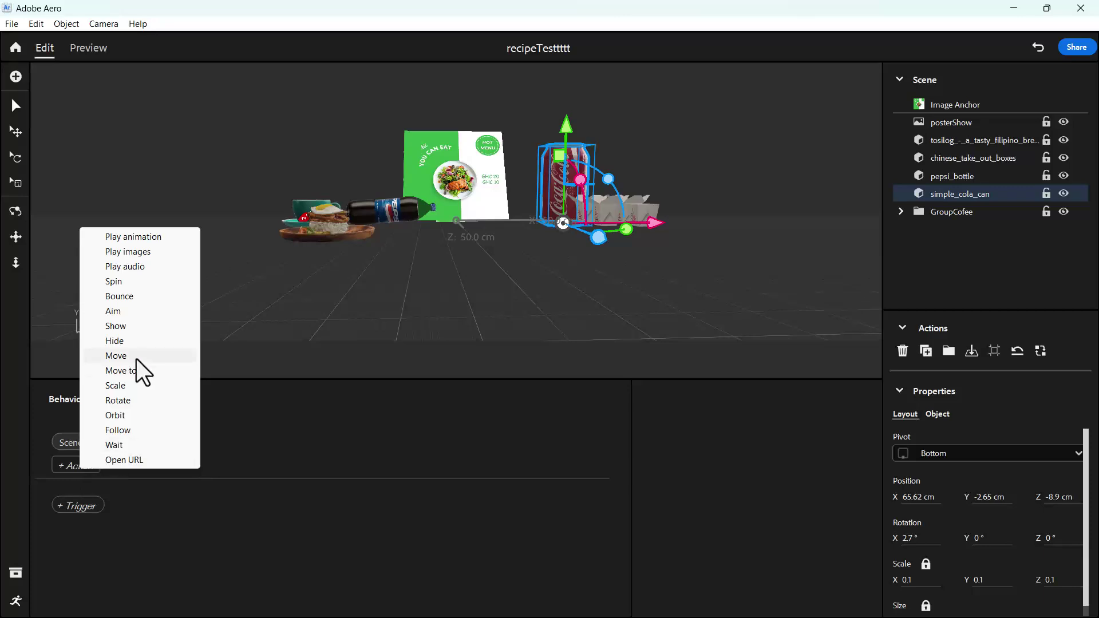
pyautogui.click(126, 284)
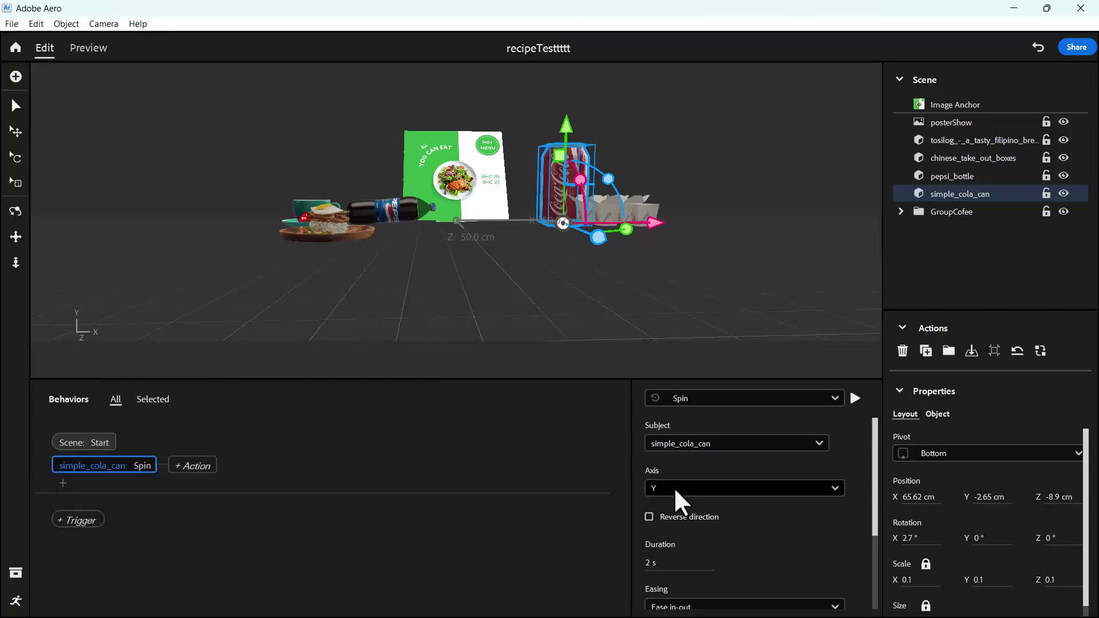
pyautogui.scroll(-3, 782, 565)
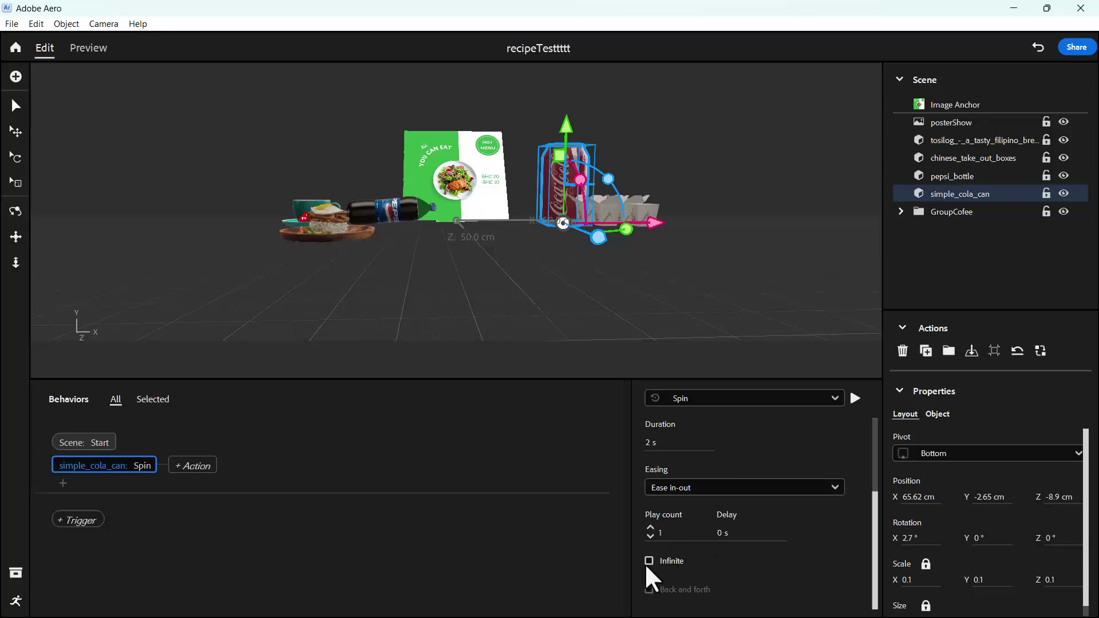
pyautogui.scroll(3, 741, 489)
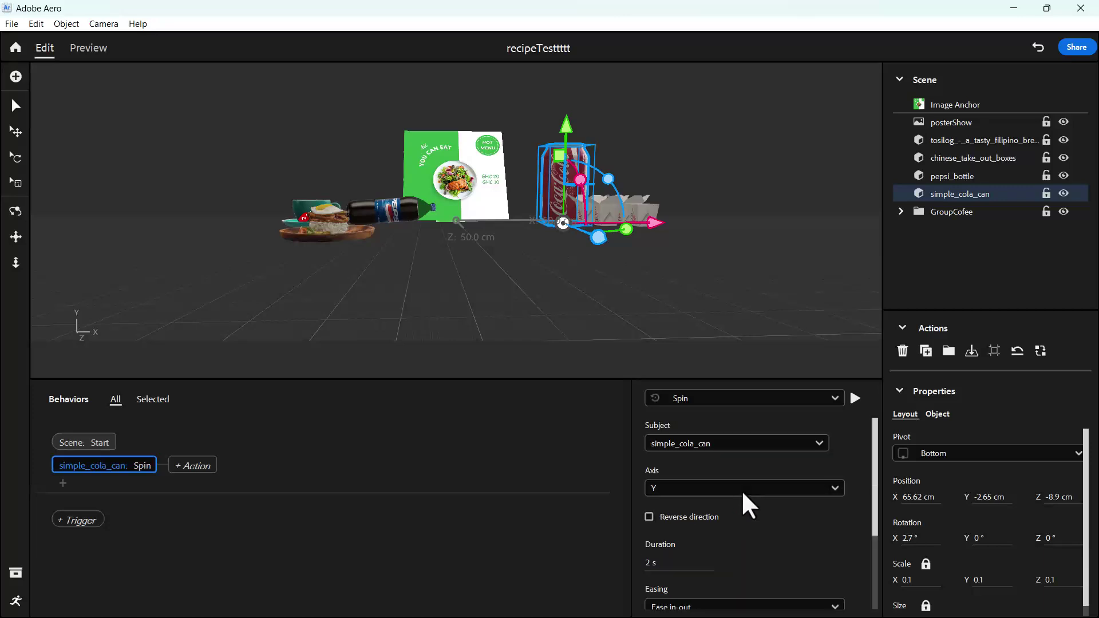
pyautogui.click(853, 398)
pyautogui.click(639, 213)
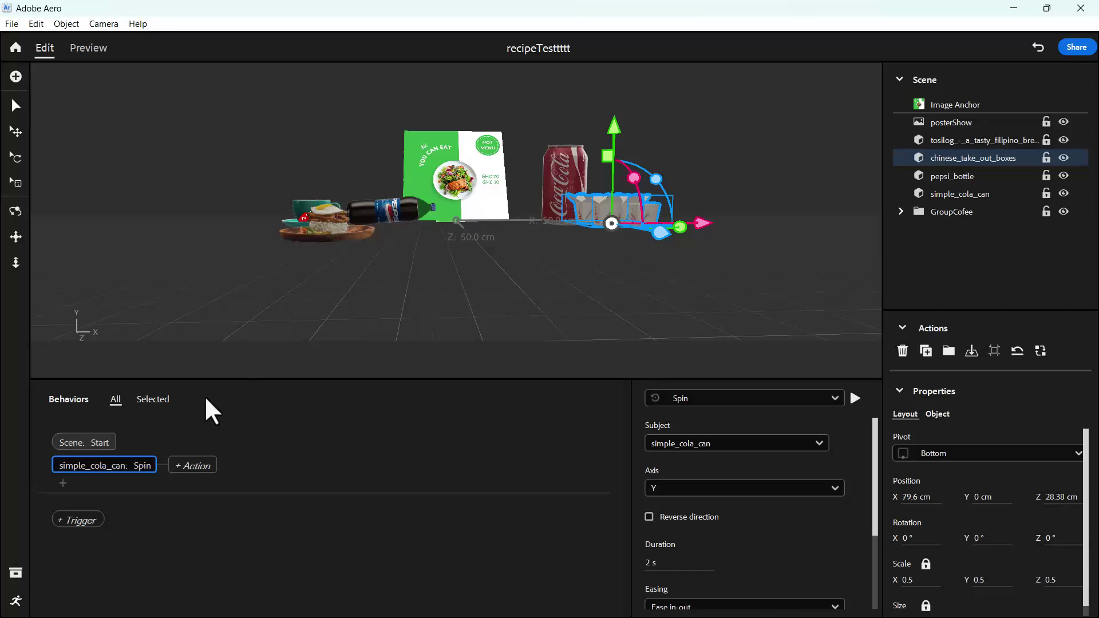
# Add a 10 cm linear Bounce for chinese_take_out_boxes, preview it, and make it repeat infinitely
pyautogui.click(63, 483)
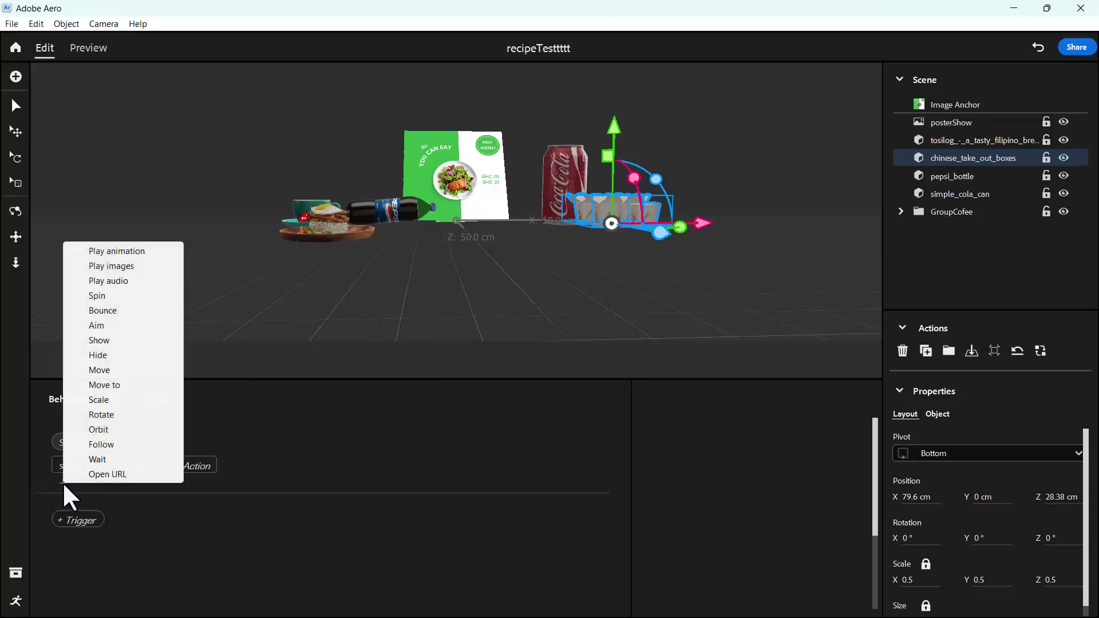
pyautogui.click(103, 311)
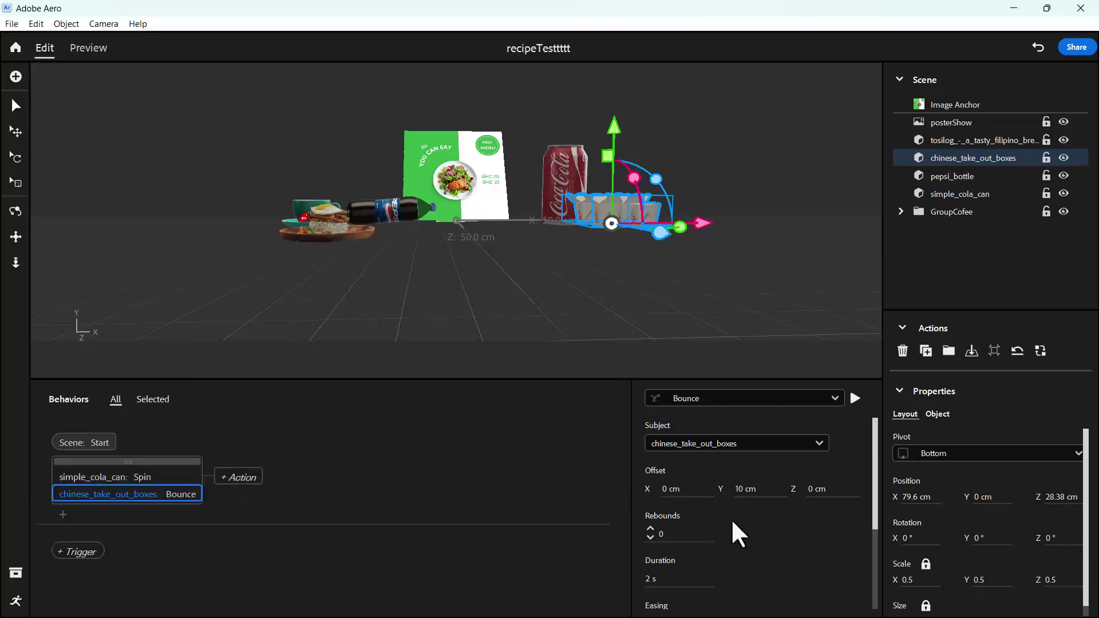
pyautogui.scroll(-3, 689, 496)
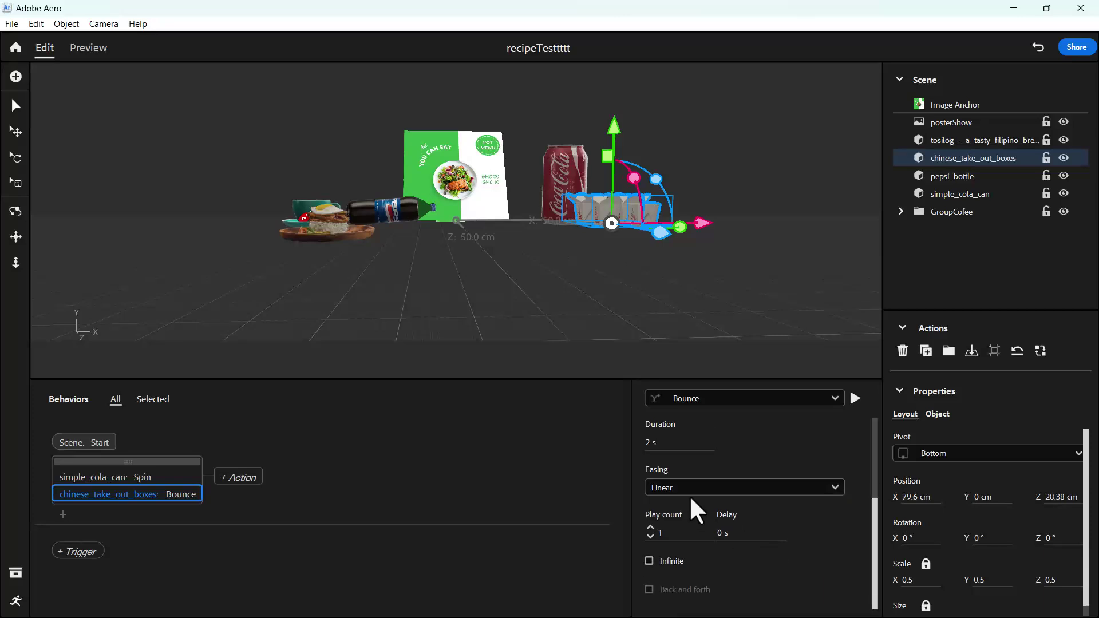
pyautogui.scroll(3, 666, 461)
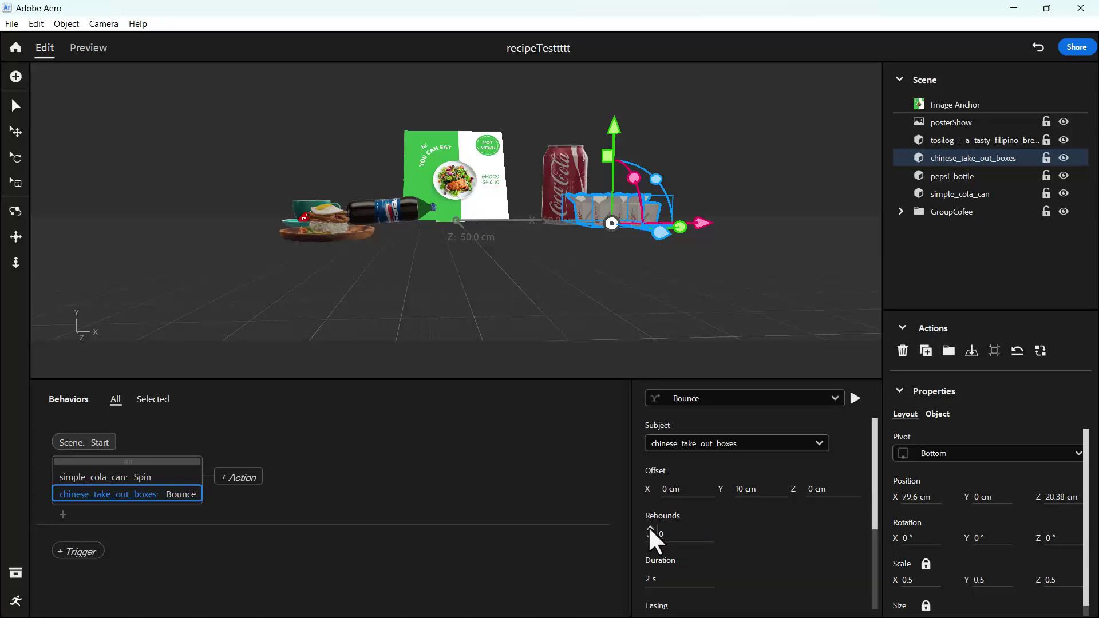
pyautogui.click(854, 398)
pyautogui.click(854, 397)
pyautogui.moveTo(874, 455); pyautogui.dragTo(877, 528)
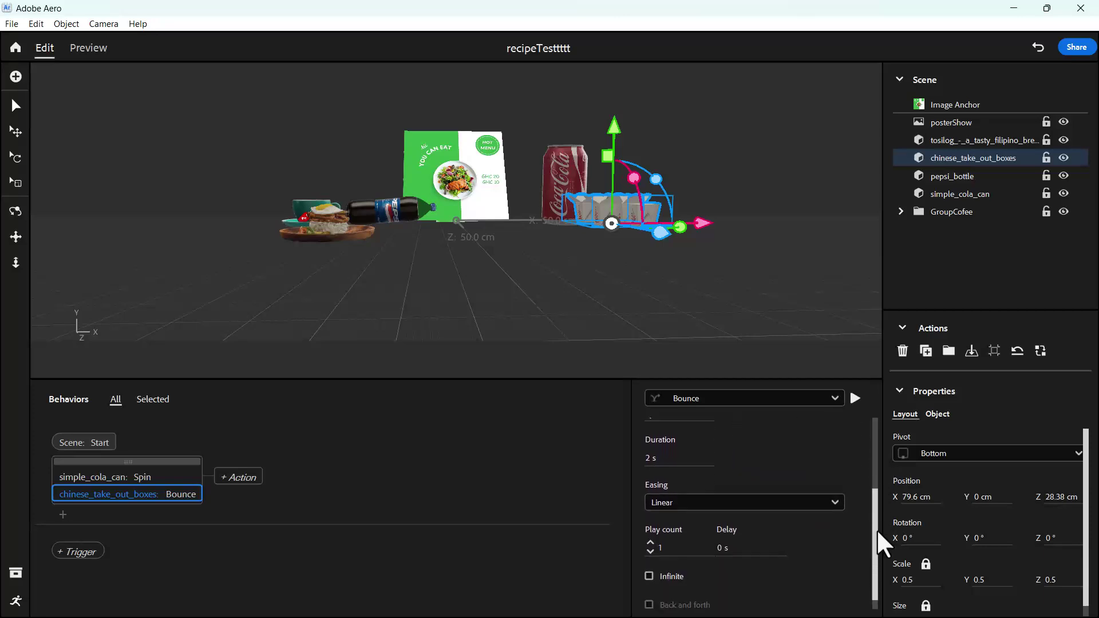
pyautogui.click(650, 572)
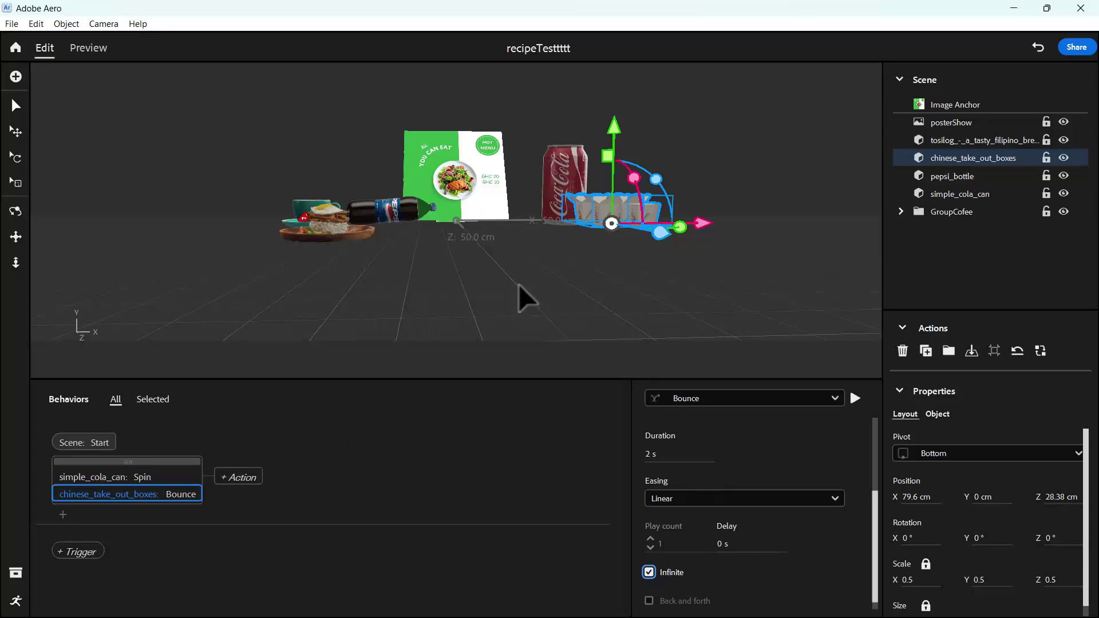
# Add an infinitely repeating rotation for pepsi_bottle, change it to Spin, and preview it
pyautogui.click(390, 211)
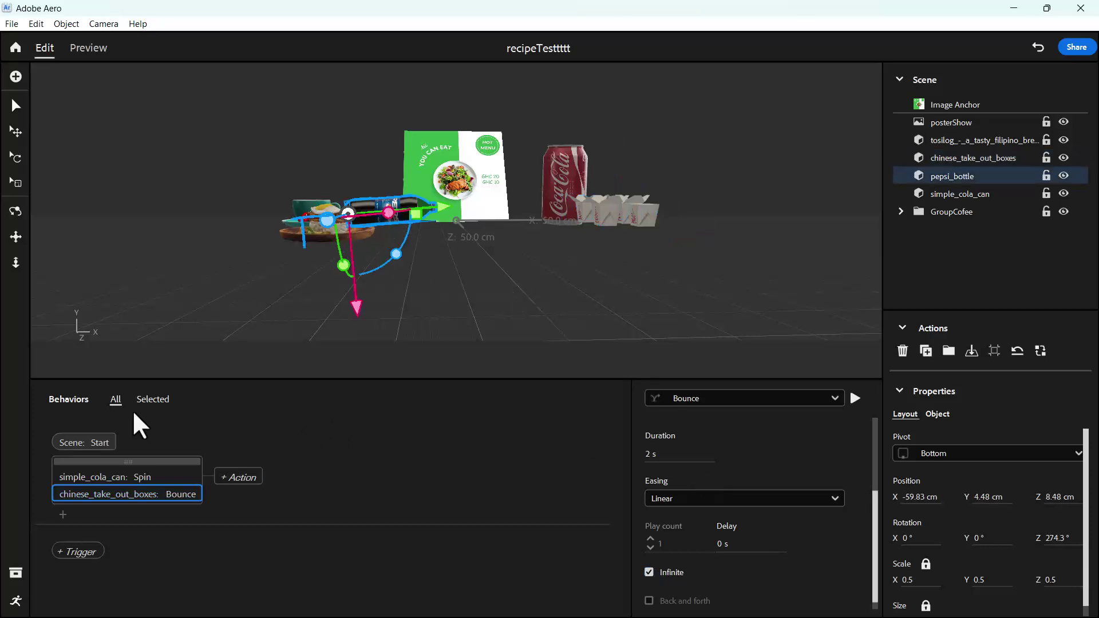
pyautogui.click(62, 512)
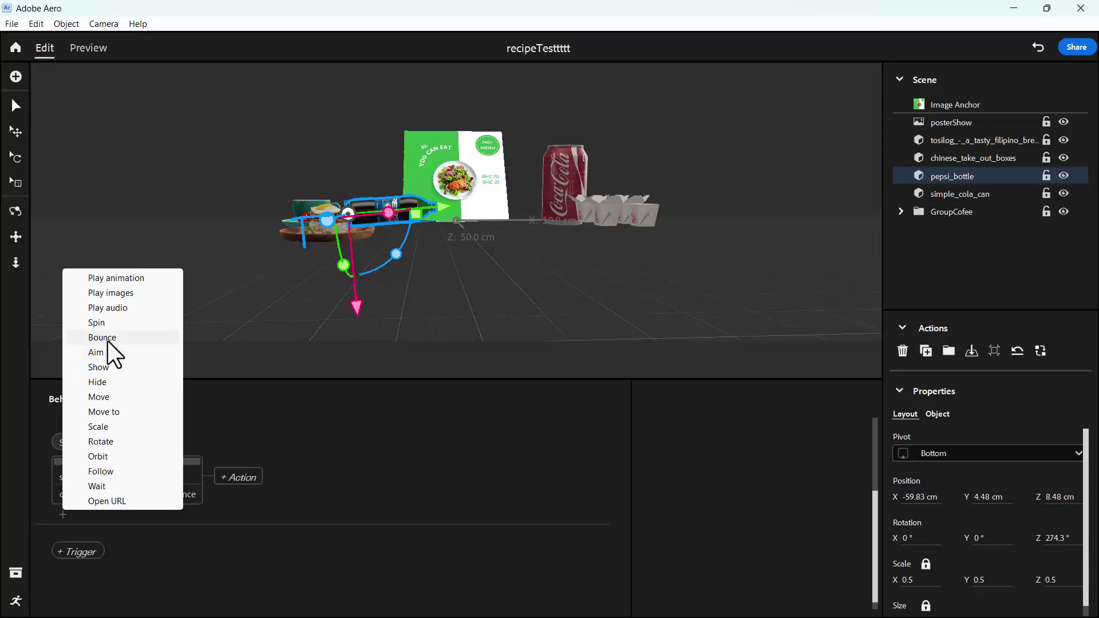
pyautogui.click(112, 442)
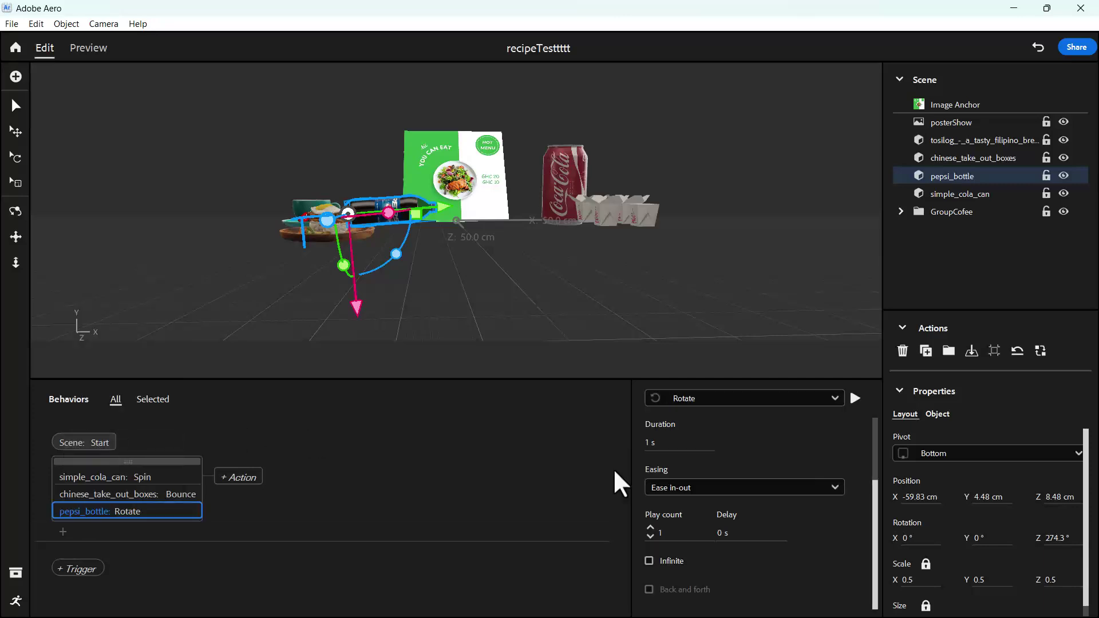
pyautogui.click(650, 560)
pyautogui.click(855, 399)
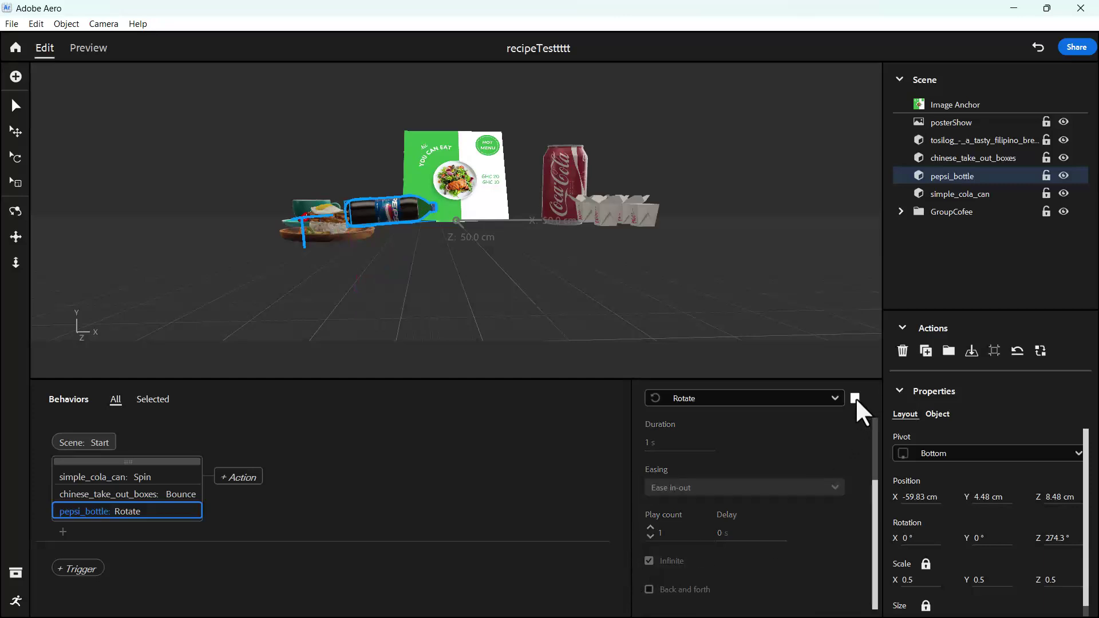
pyautogui.click(856, 397)
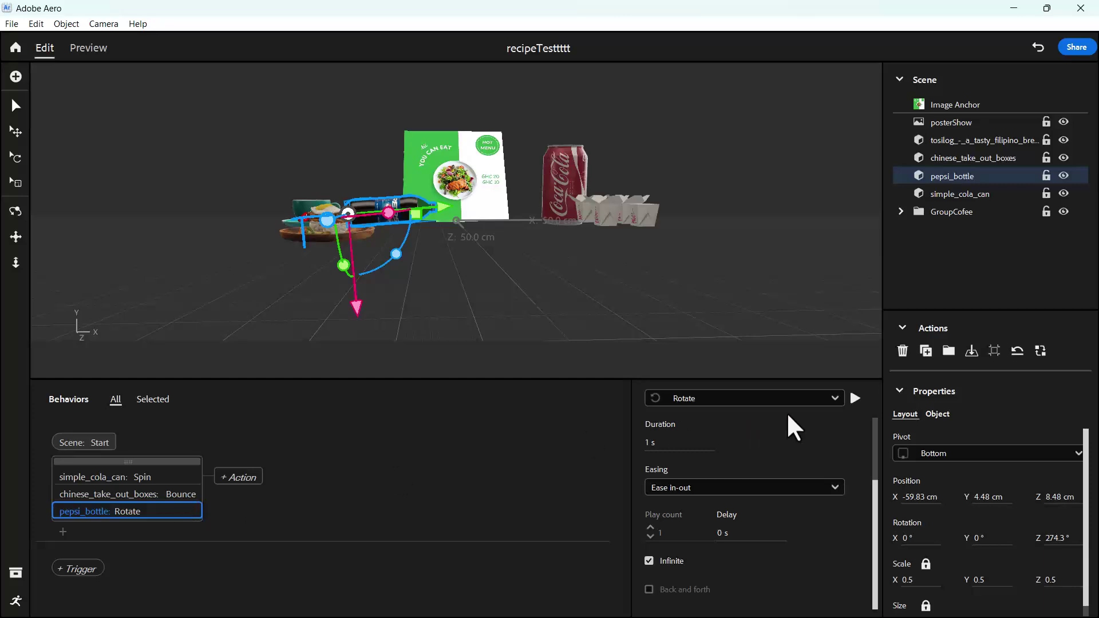
pyautogui.click(834, 399)
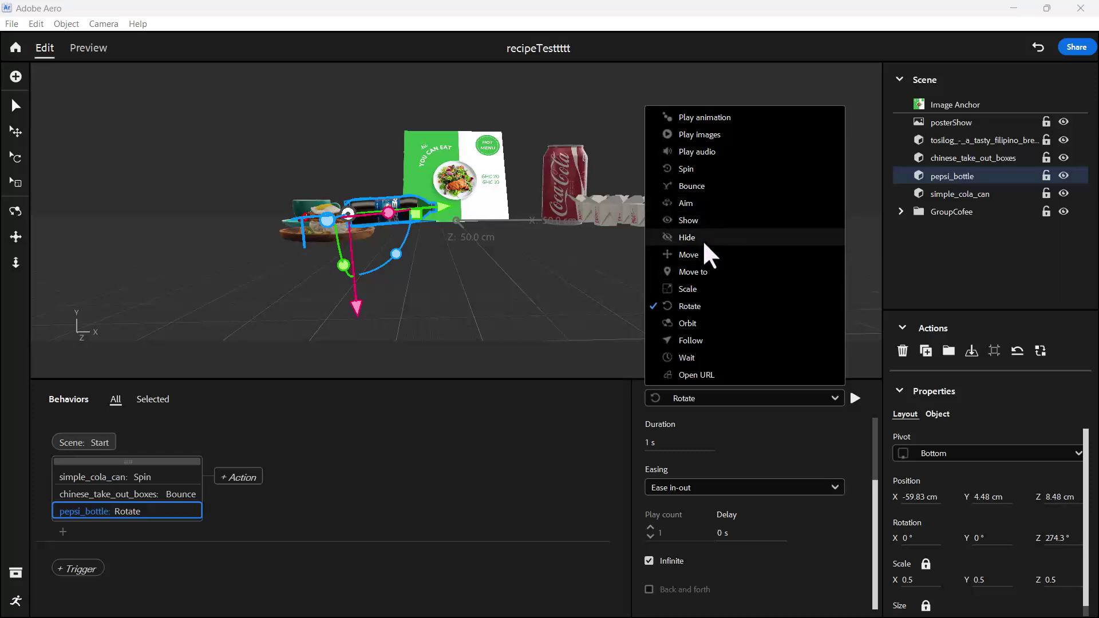
pyautogui.click(705, 174)
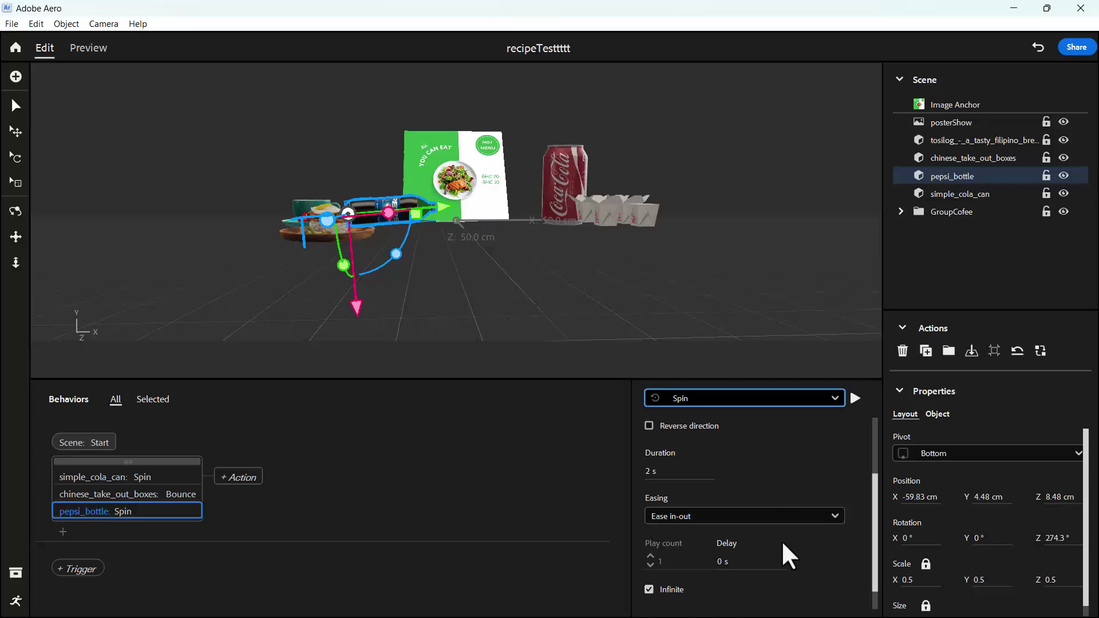
pyautogui.click(850, 397)
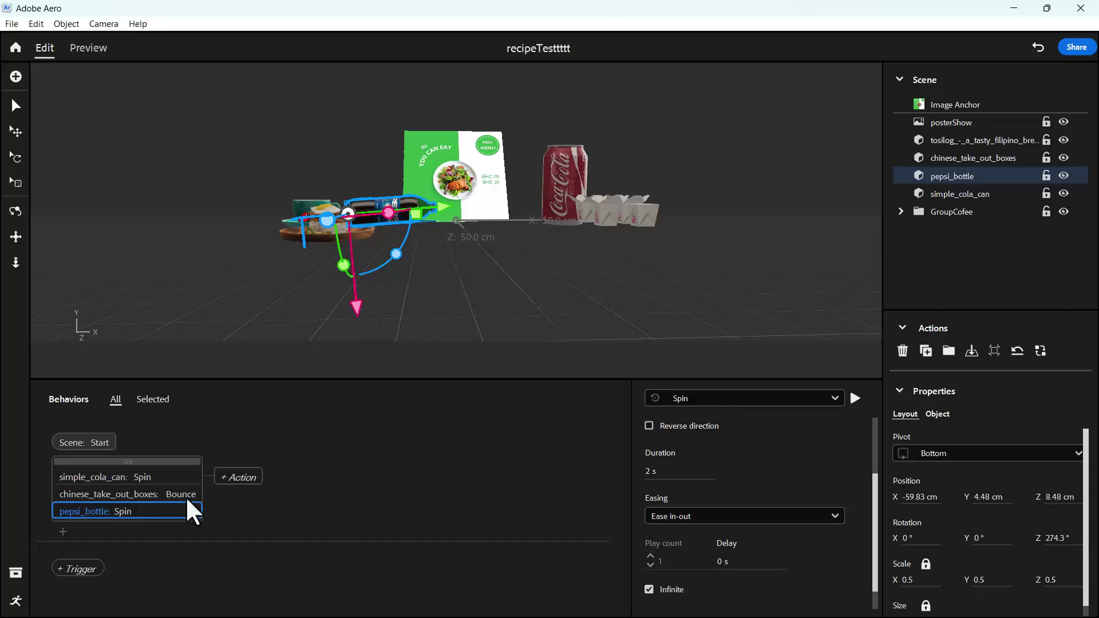
# Delete the pepsi_bottle Spin action from the Start trigger
pyautogui.click(370, 431)
pyautogui.click(163, 515)
pyautogui.click(486, 260)
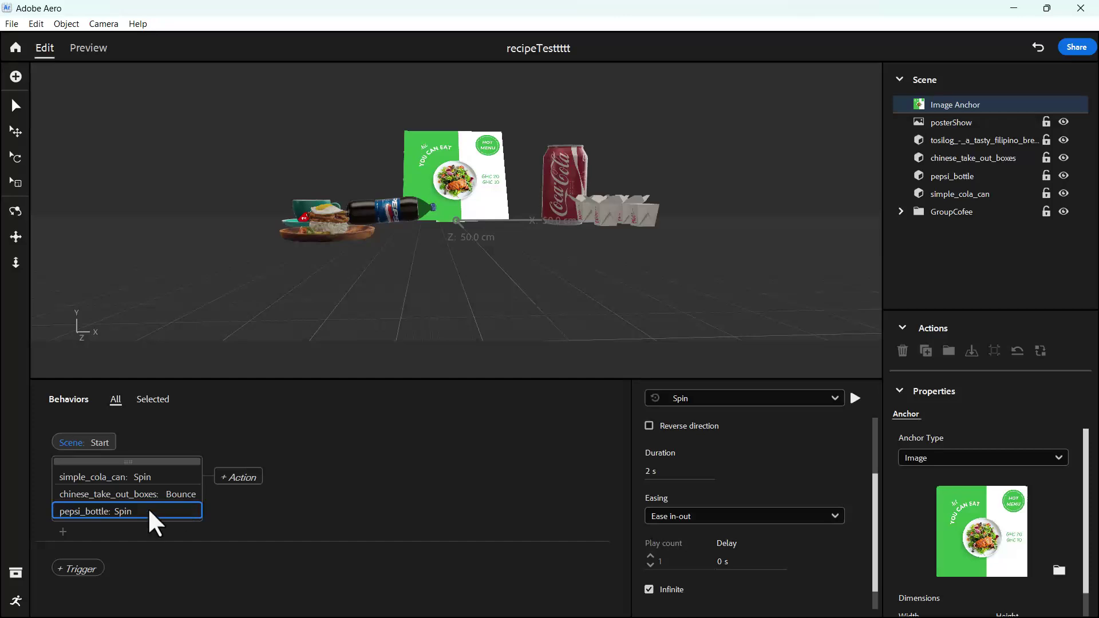
pyautogui.press('Delete')
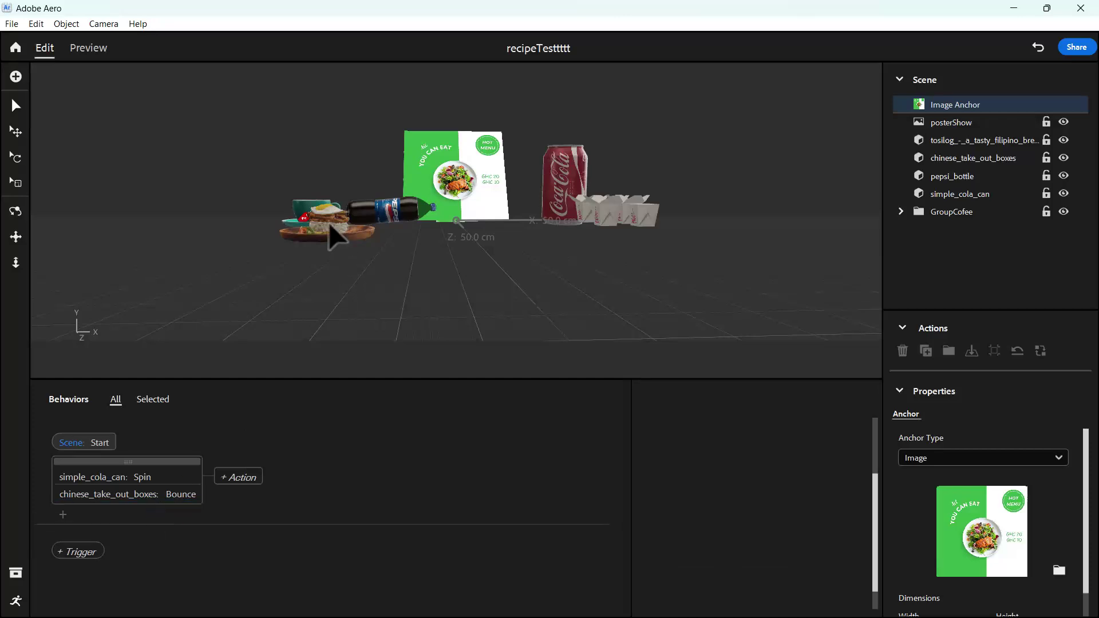
pyautogui.click(300, 208)
# Add an infinite 2 s Y-axis Spin for GroupCofee and preview it
pyautogui.scroll(5, 298, 207)
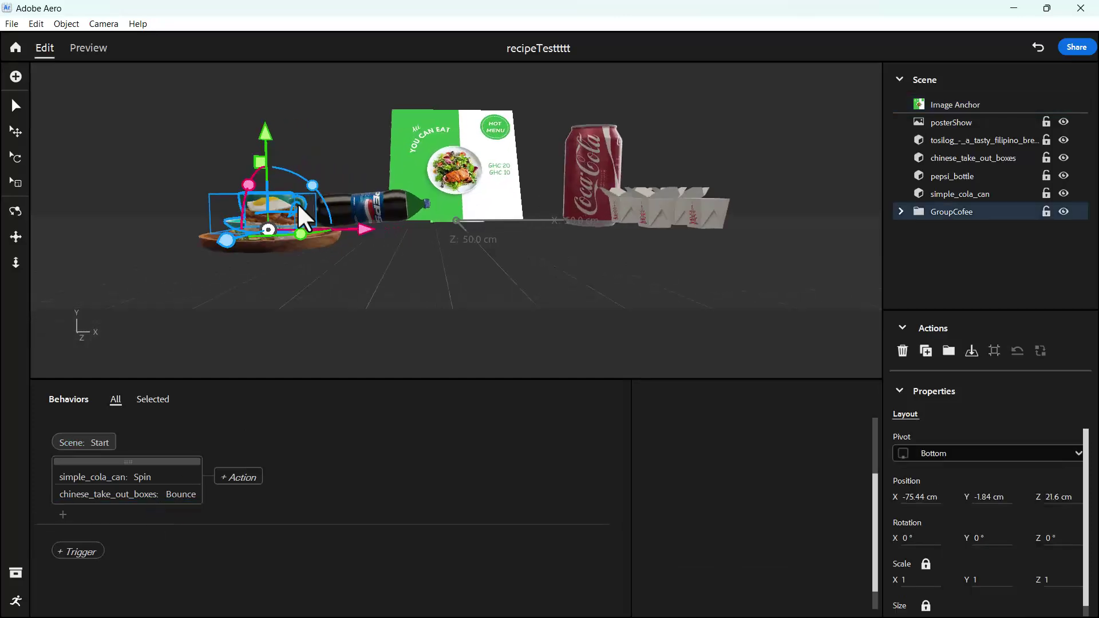
pyautogui.moveTo(297, 203); pyautogui.dragTo(192, 408, button='right')
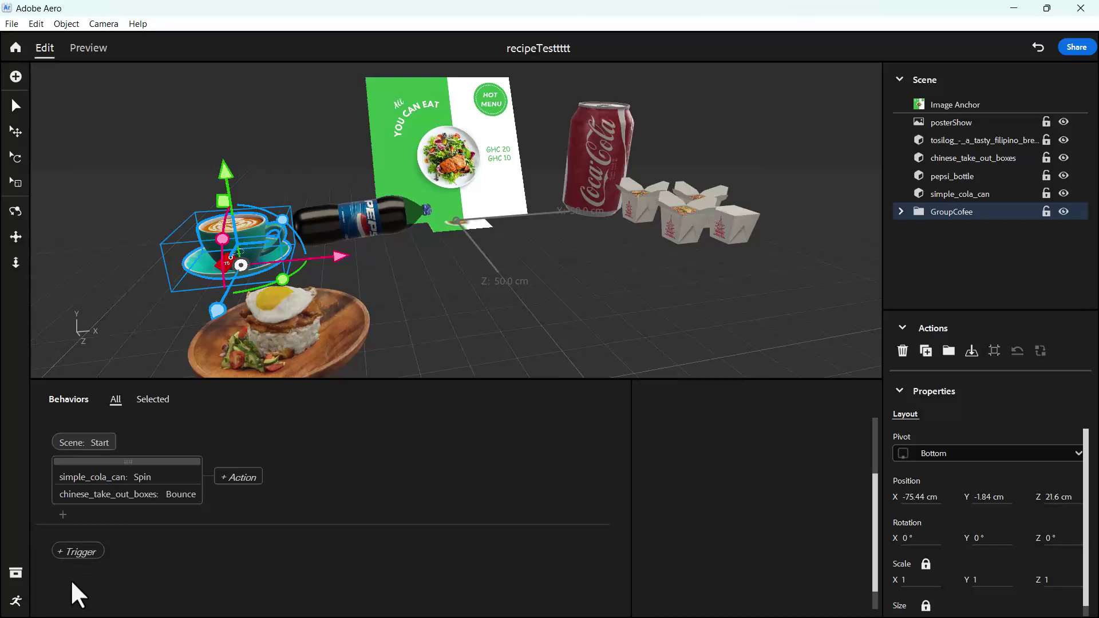
pyautogui.click(63, 514)
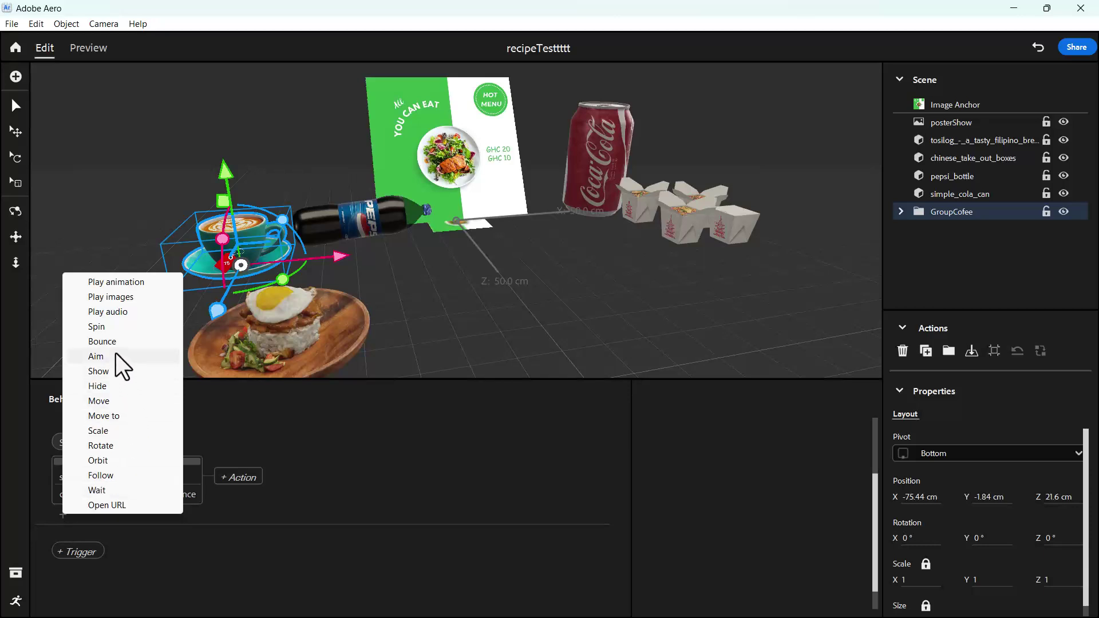
pyautogui.click(109, 328)
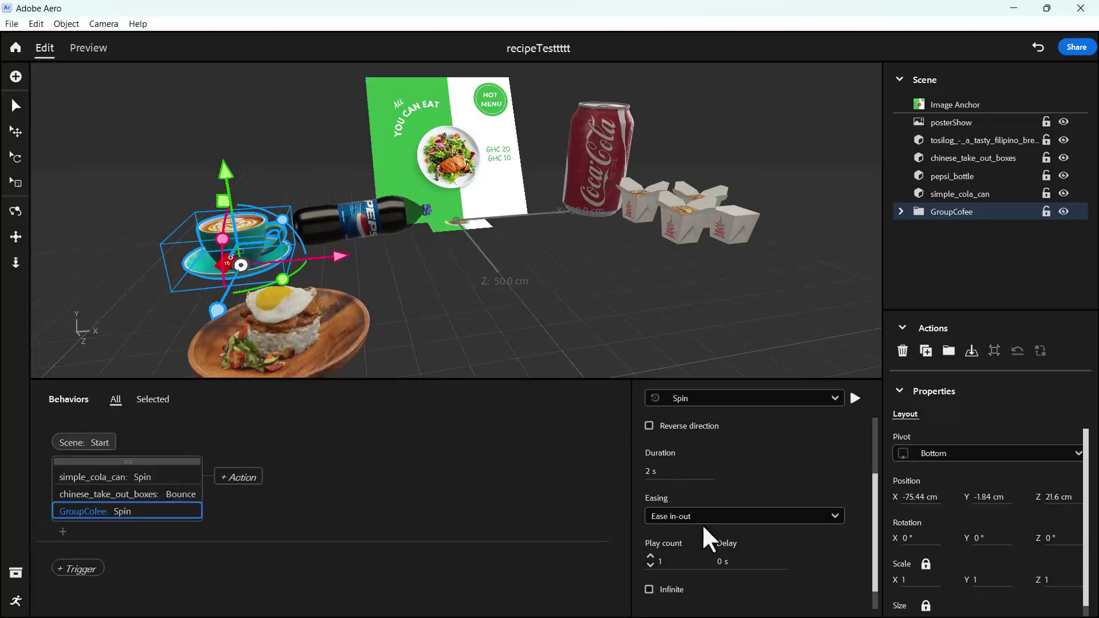
pyautogui.click(649, 560)
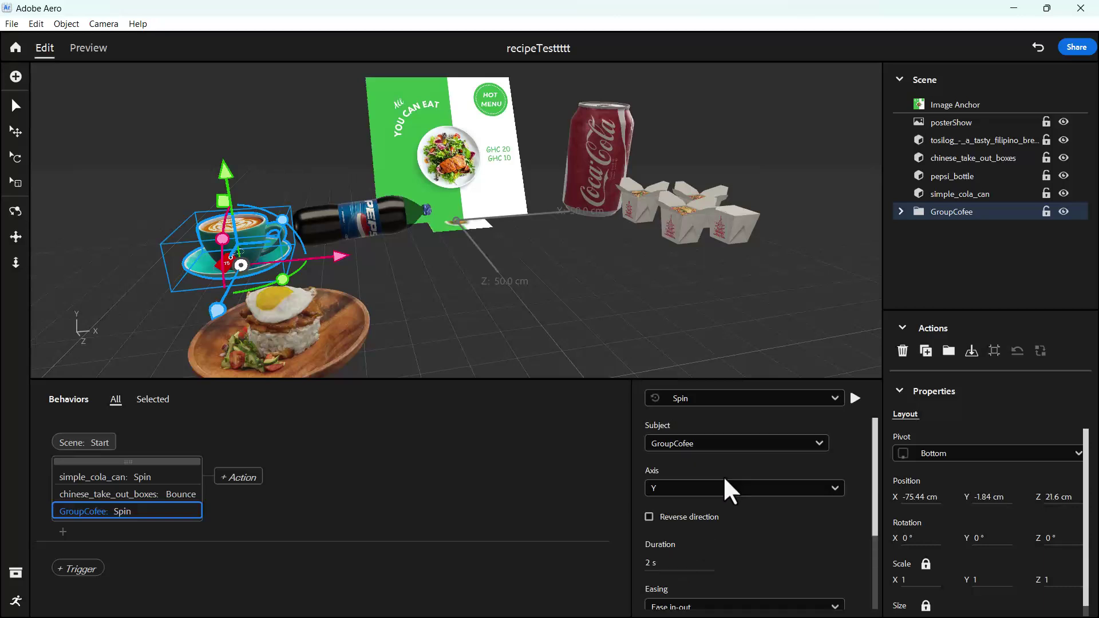
pyautogui.click(856, 398)
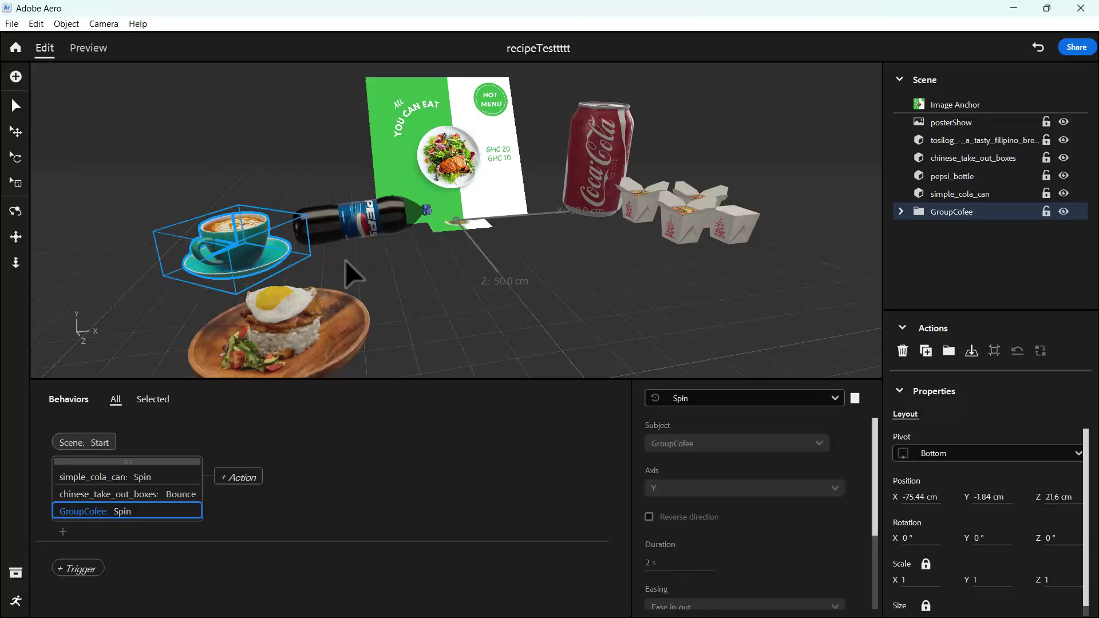
pyautogui.click(217, 228)
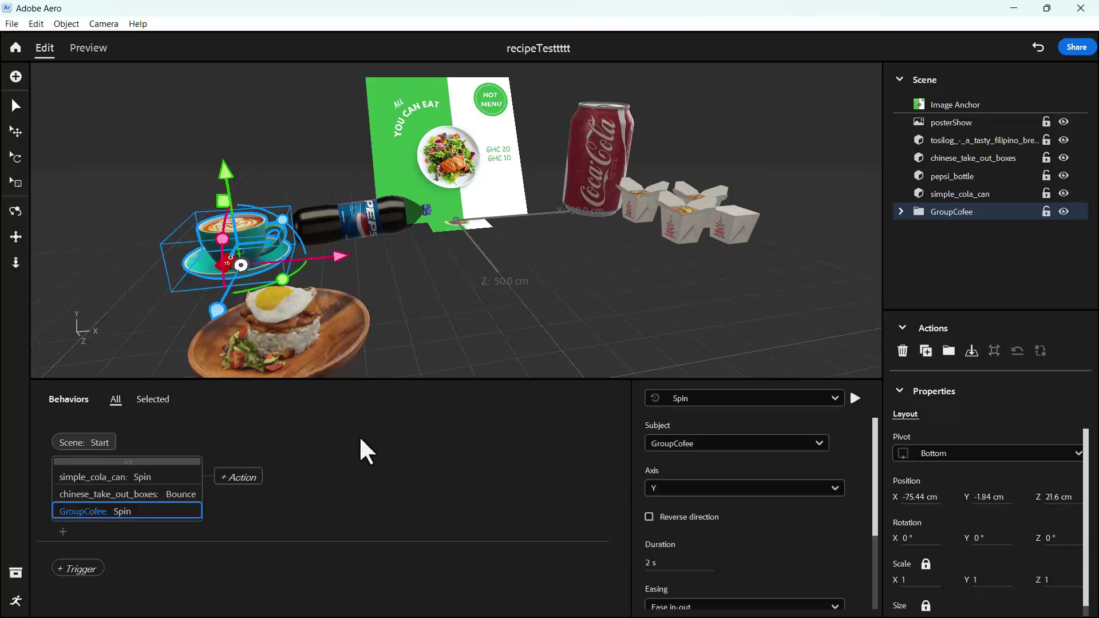
pyautogui.click(320, 326)
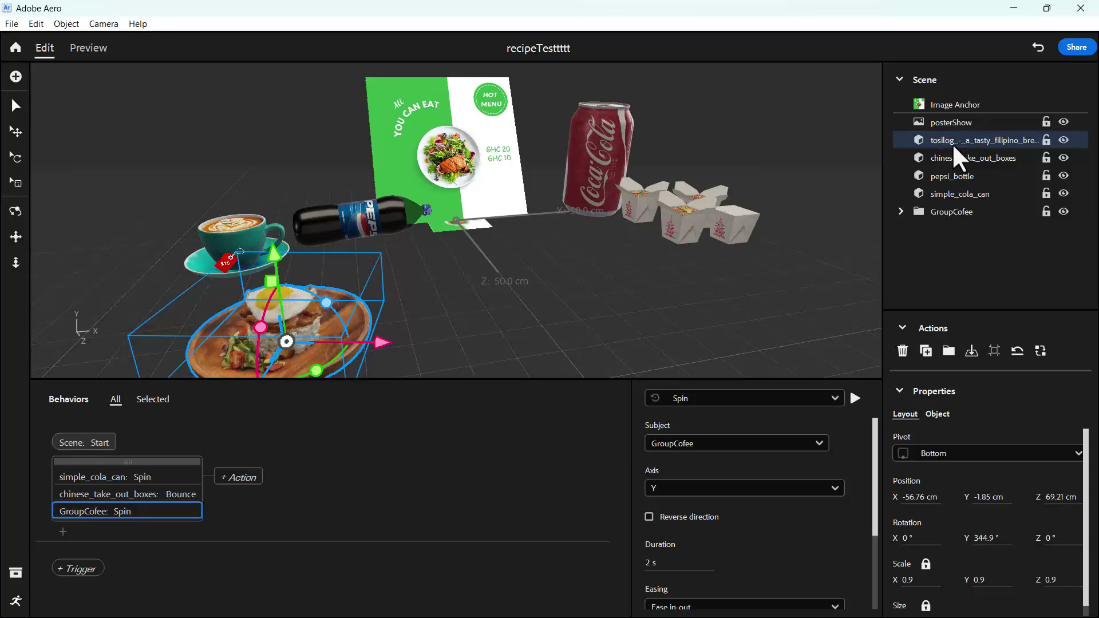
# Add an infinite 2 s Y-axis Spin for the tosilog breakfast plate and preview it
pyautogui.click(62, 532)
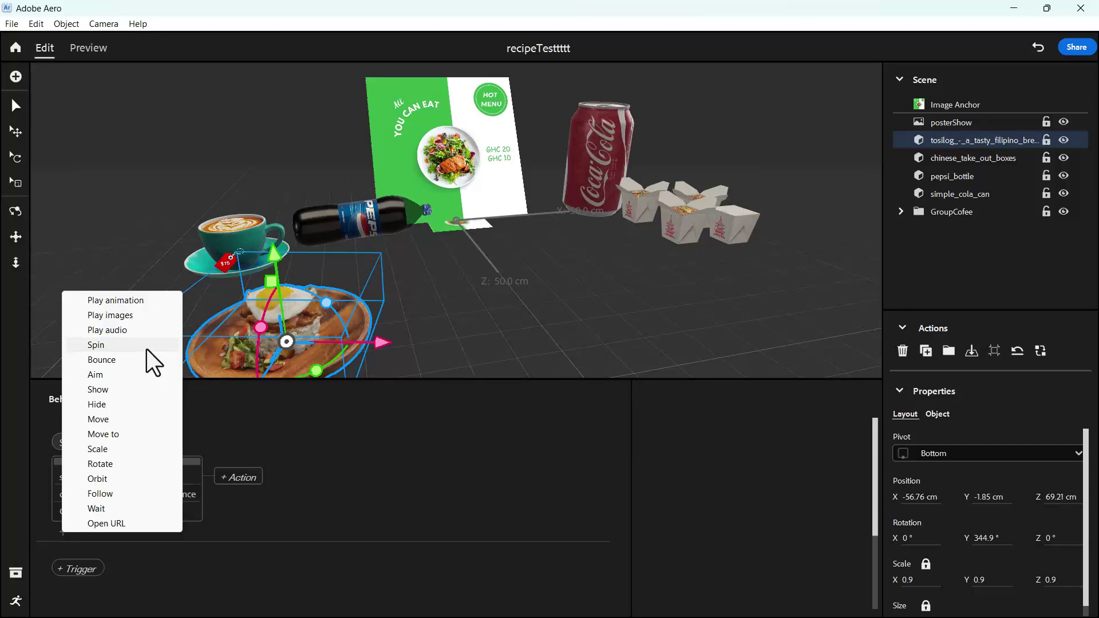
pyautogui.click(111, 347)
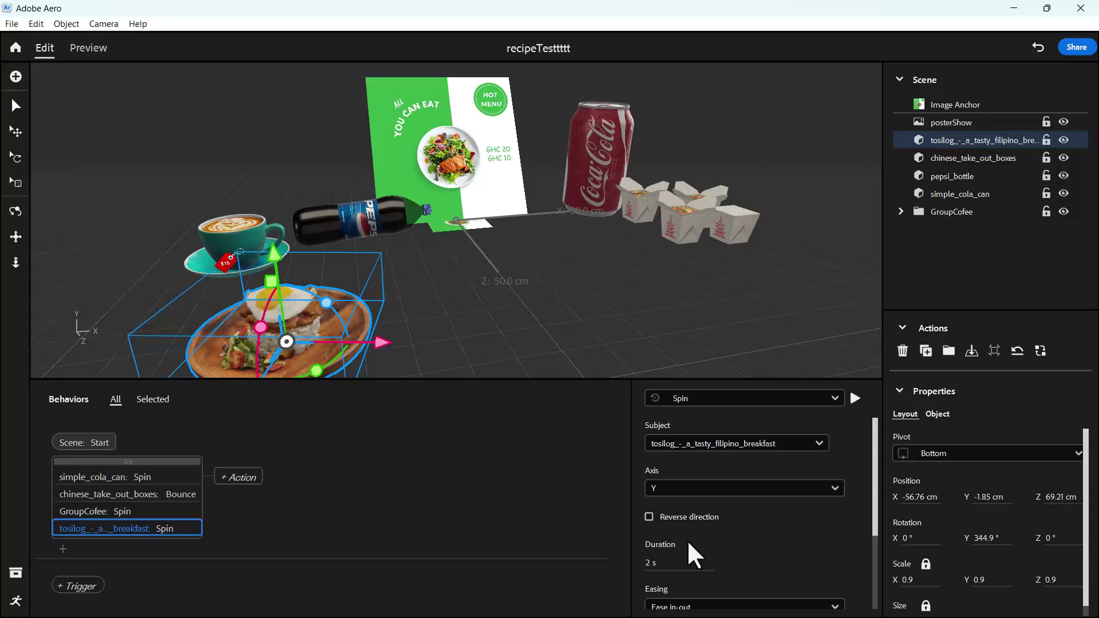
pyautogui.scroll(-3, 664, 504)
pyautogui.scroll(3, 649, 461)
pyautogui.scroll(-3, 675, 533)
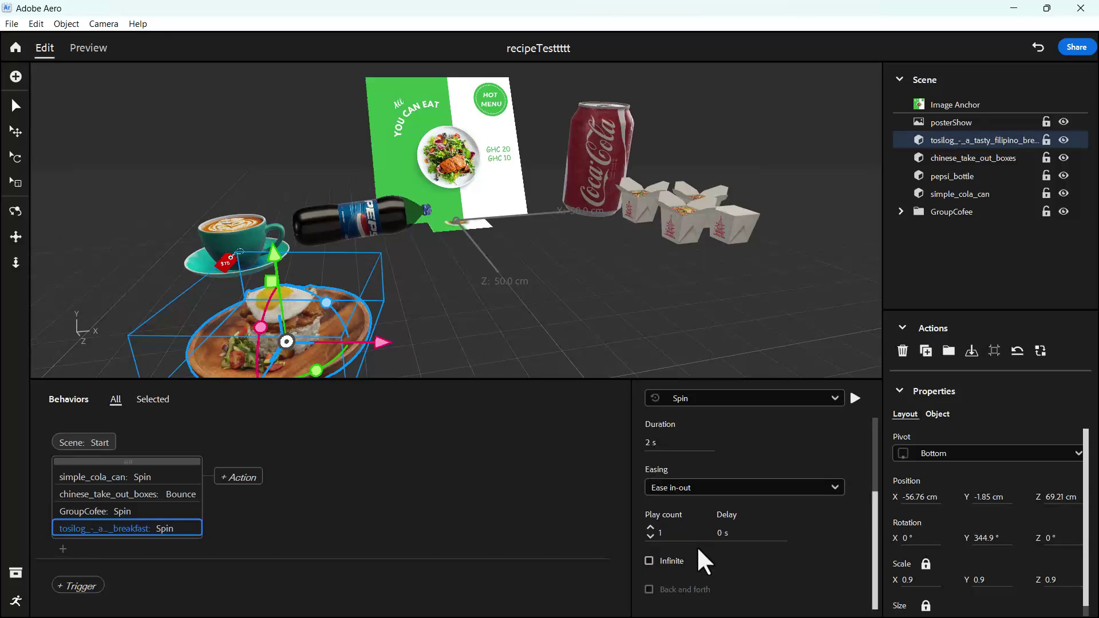
pyautogui.click(649, 561)
pyautogui.click(855, 398)
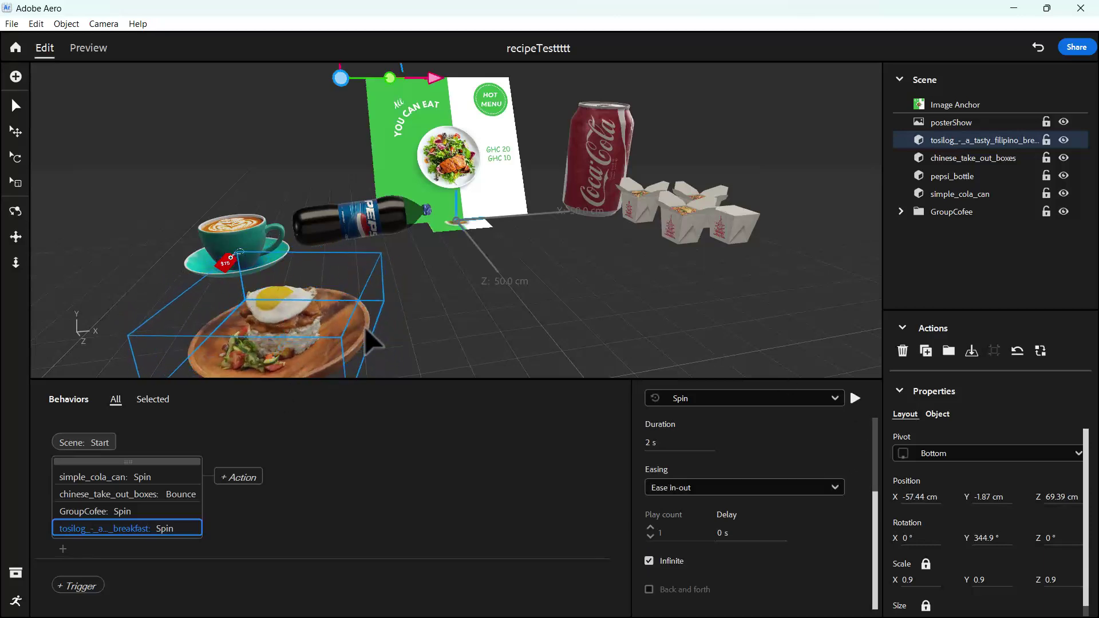
pyautogui.click(416, 125)
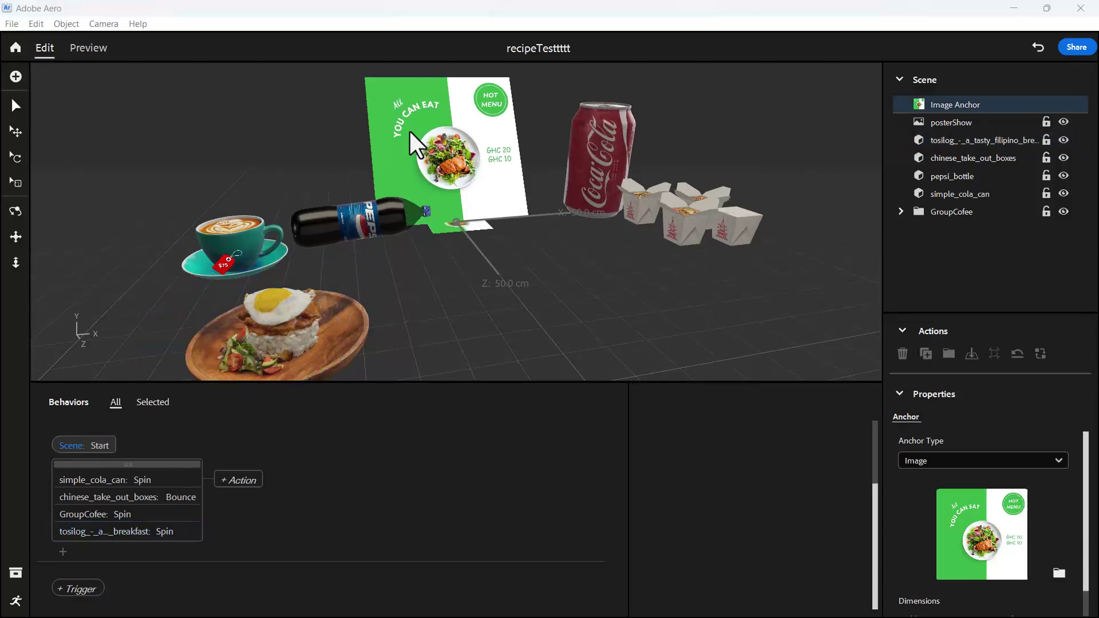
# Add a 1 s Move action for pepsi_bottle with a 5 cm Y offset
pyautogui.click(354, 237)
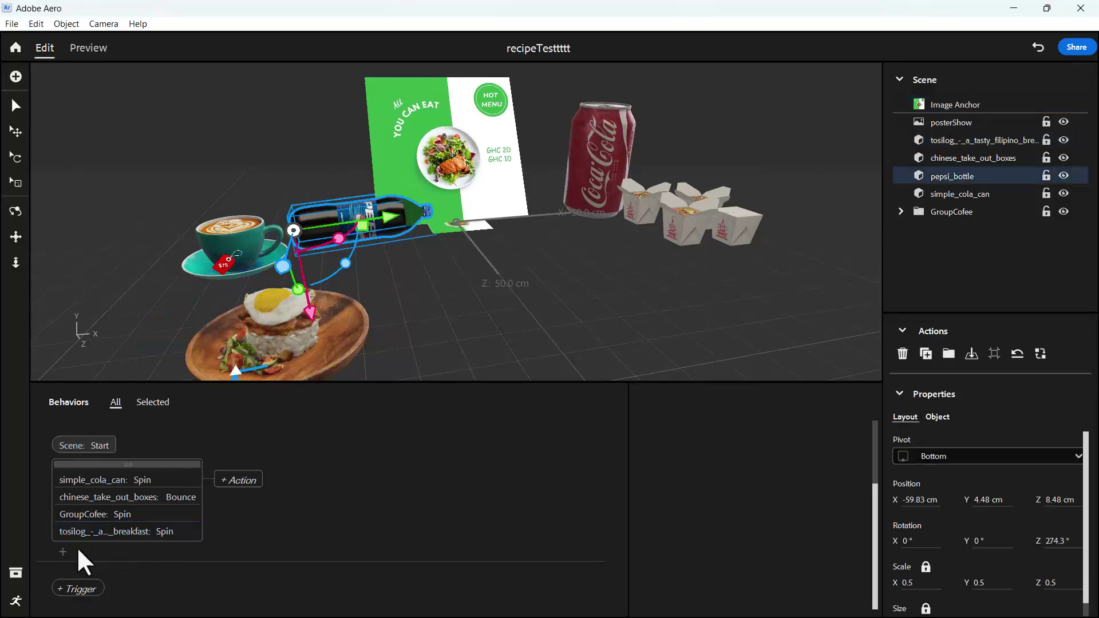
pyautogui.click(62, 553)
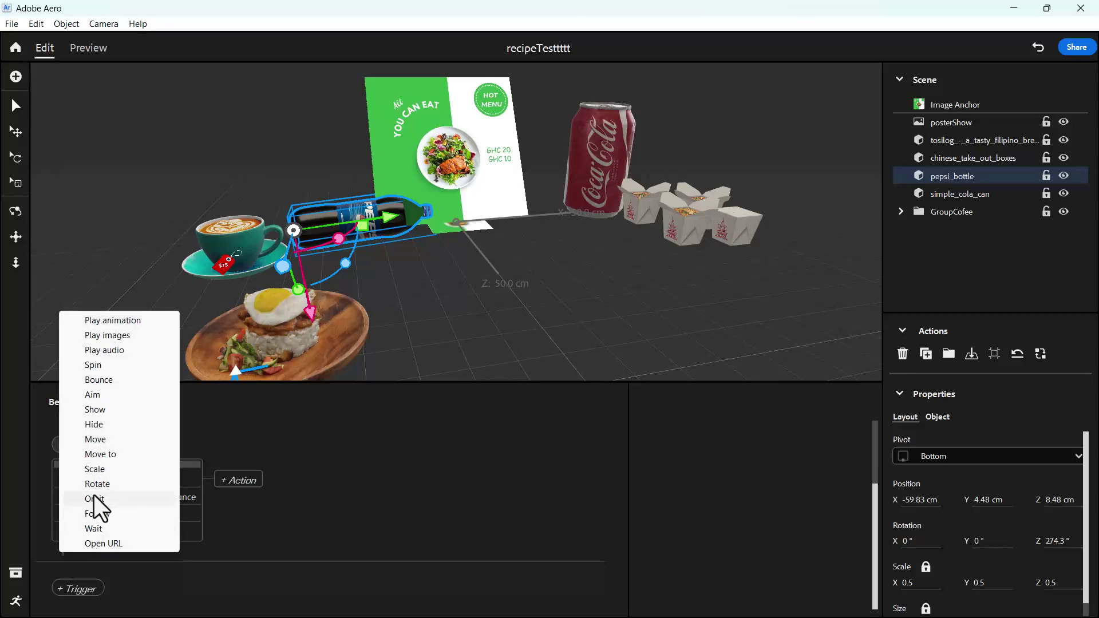
pyautogui.click(111, 440)
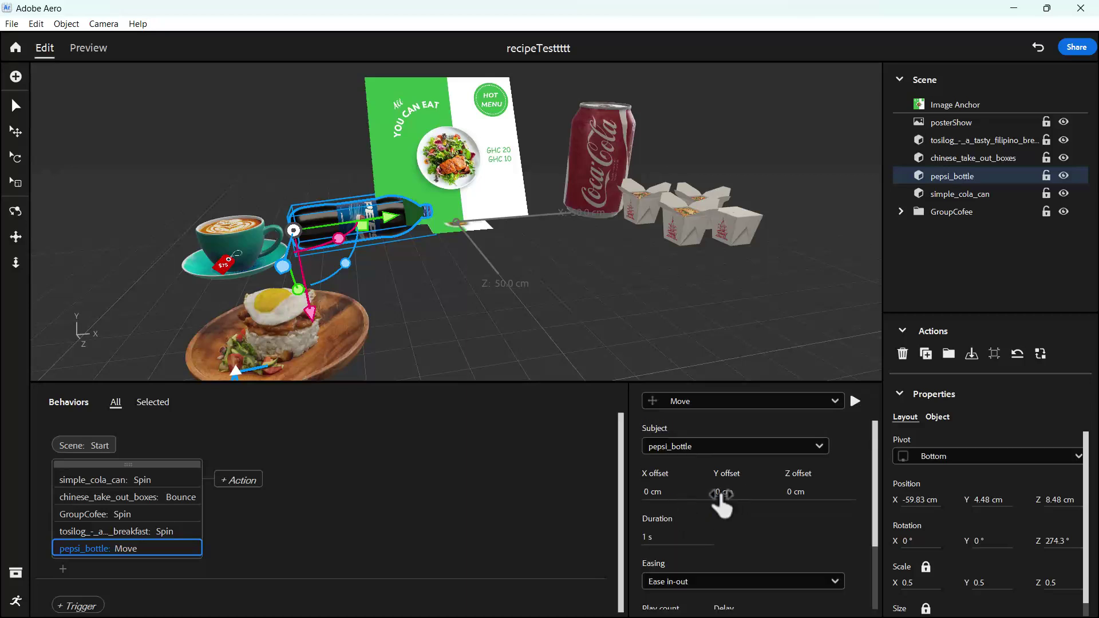
pyautogui.click(720, 492)
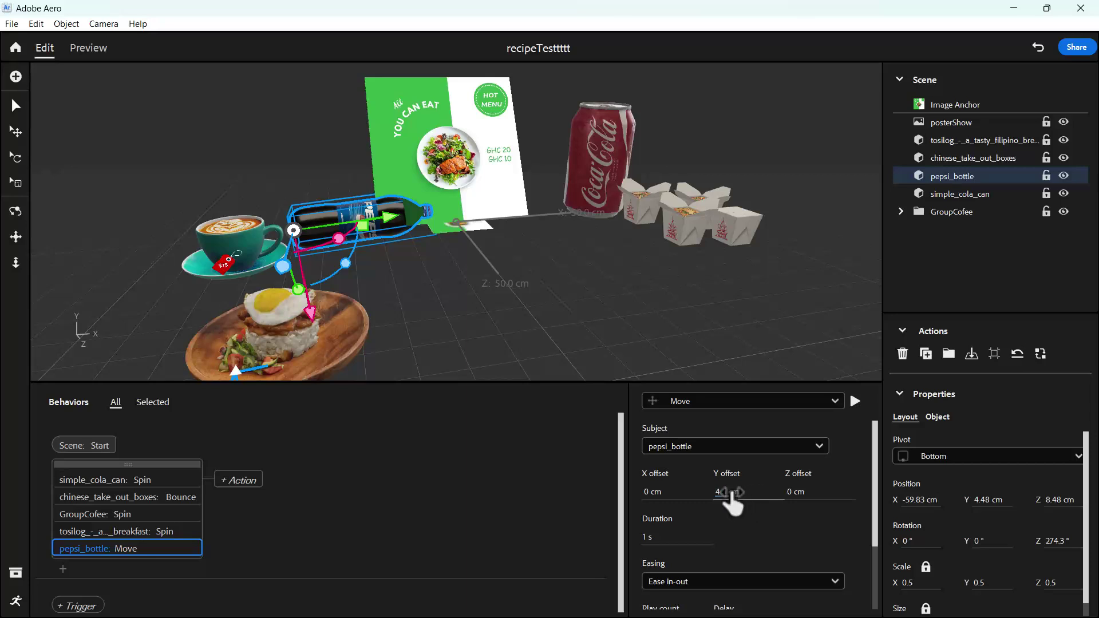
pyautogui.click(730, 495)
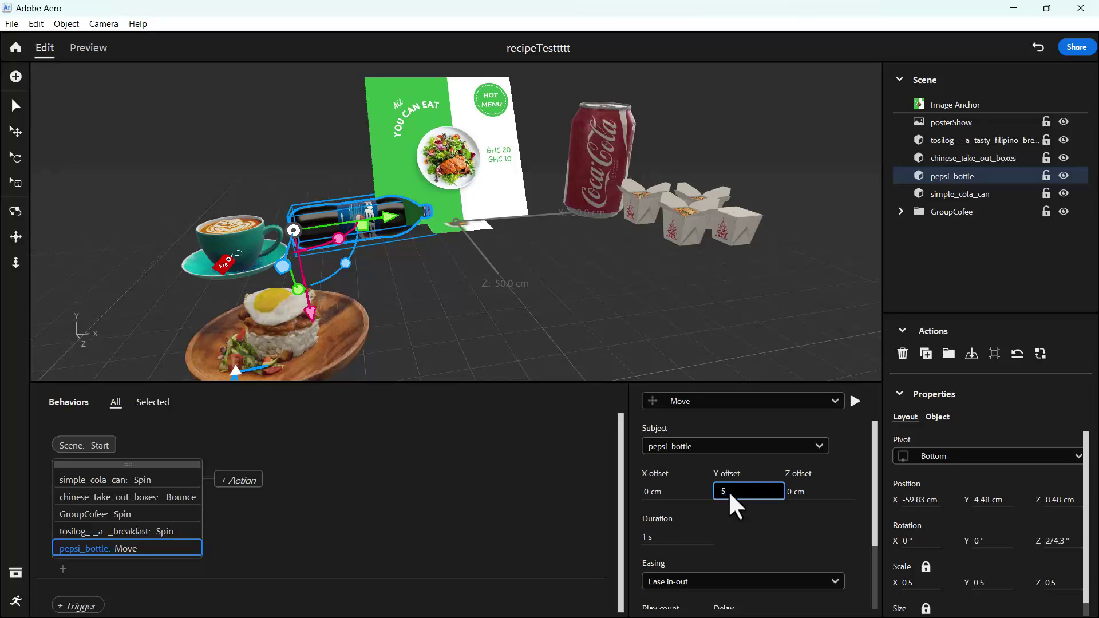
pyautogui.press('Return')
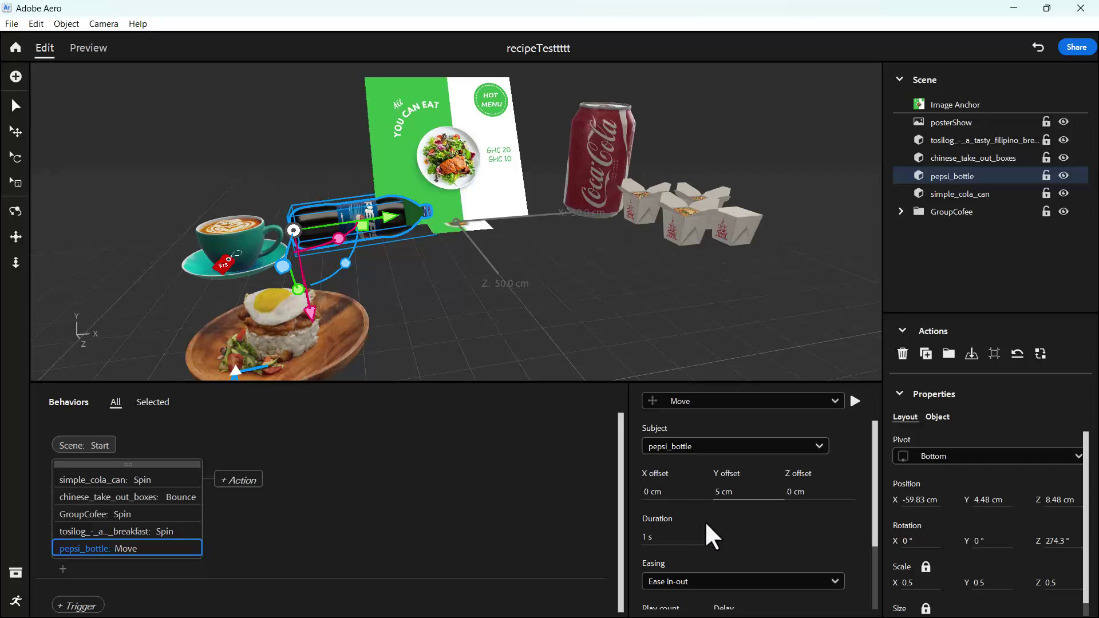
pyautogui.scroll(-2, 711, 537)
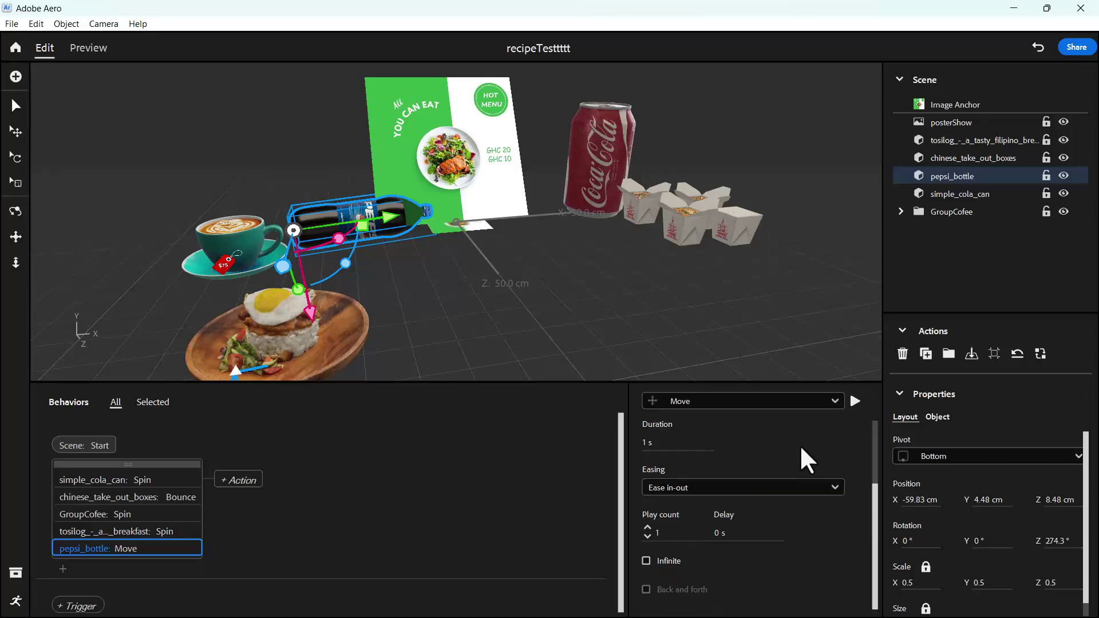
# Make the pepsi_bottle Move loop infinitely back and forth, test it, and enter Preview mode
pyautogui.click(646, 561)
pyautogui.click(855, 402)
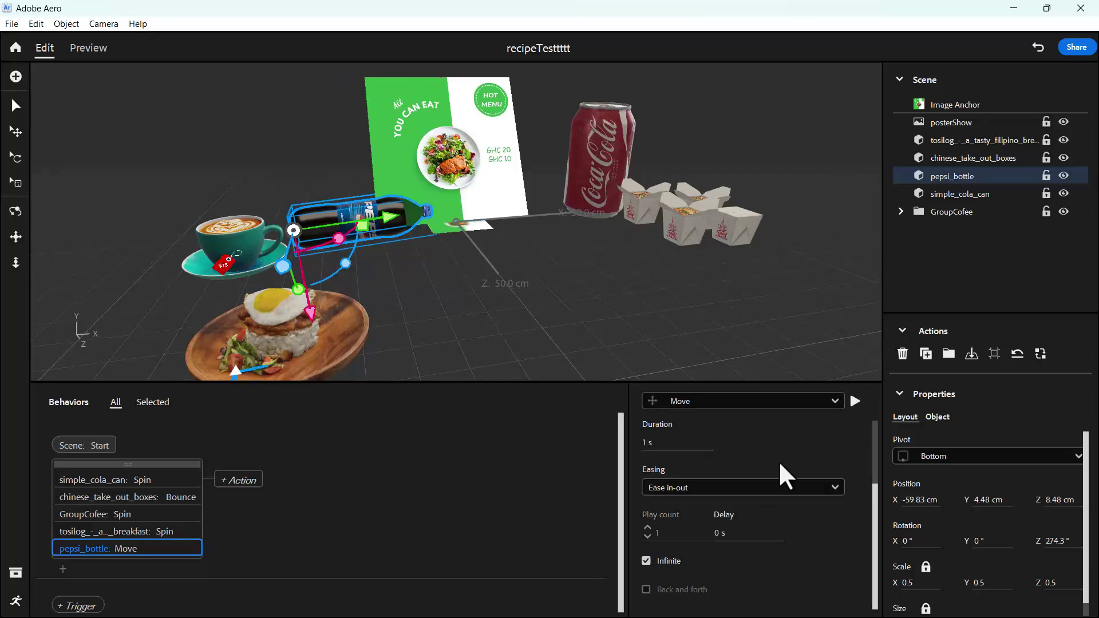
pyautogui.click(649, 562)
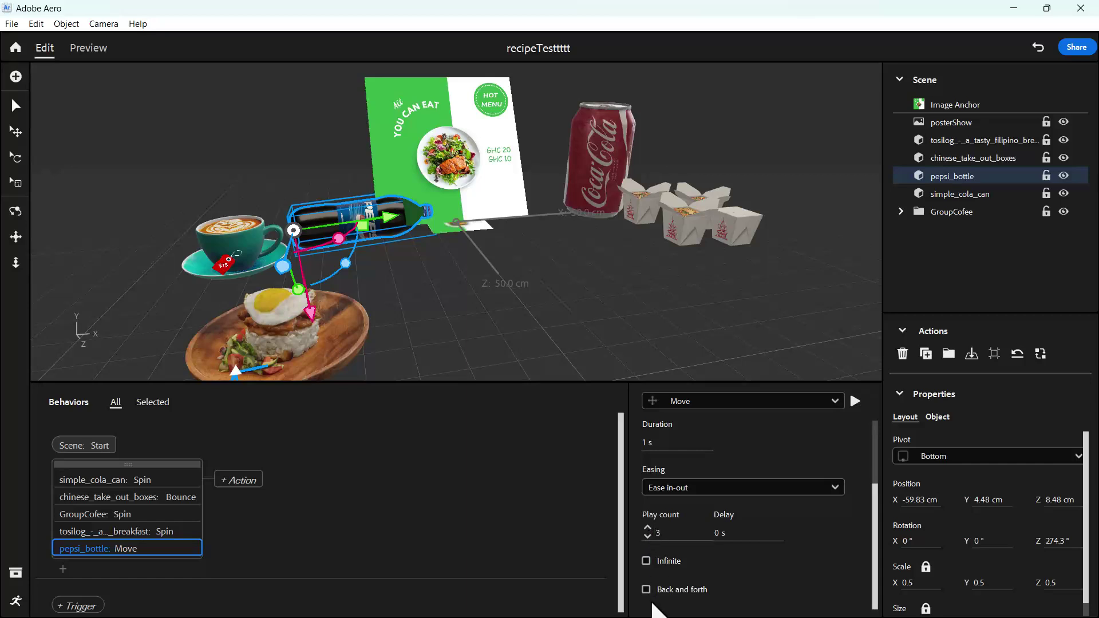
pyautogui.click(854, 403)
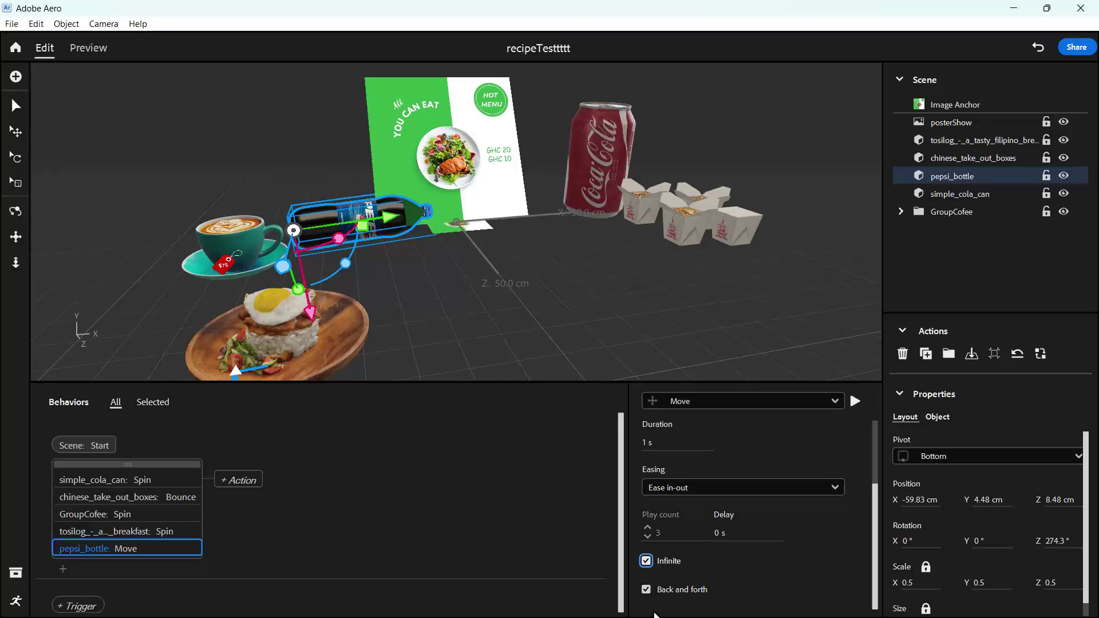
pyautogui.click(89, 50)
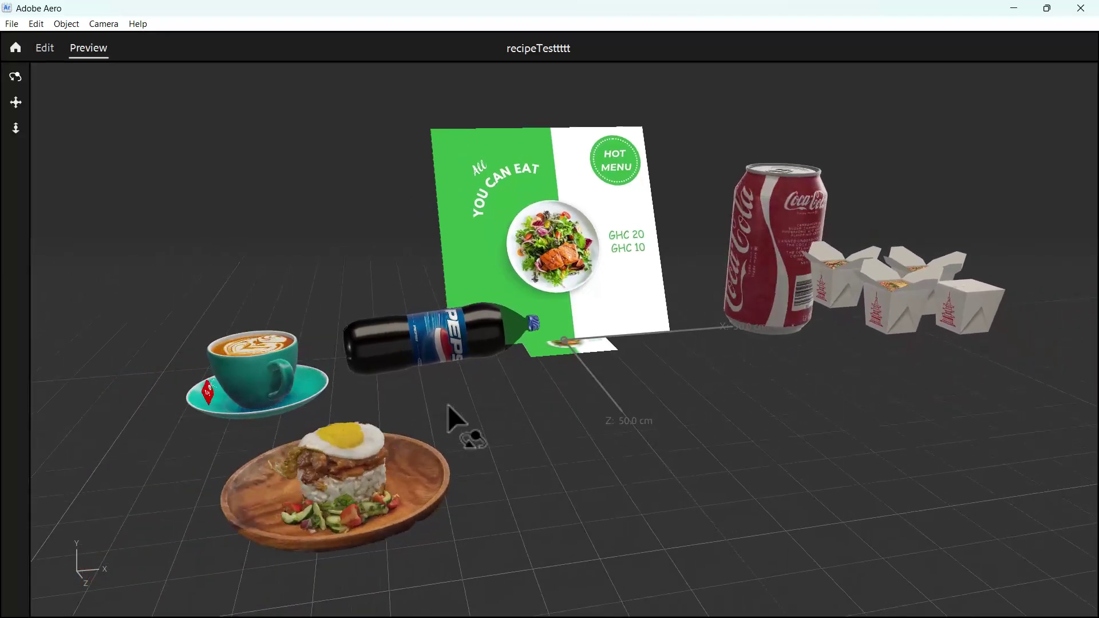
pyautogui.moveTo(448, 404); pyautogui.dragTo(416, 414)
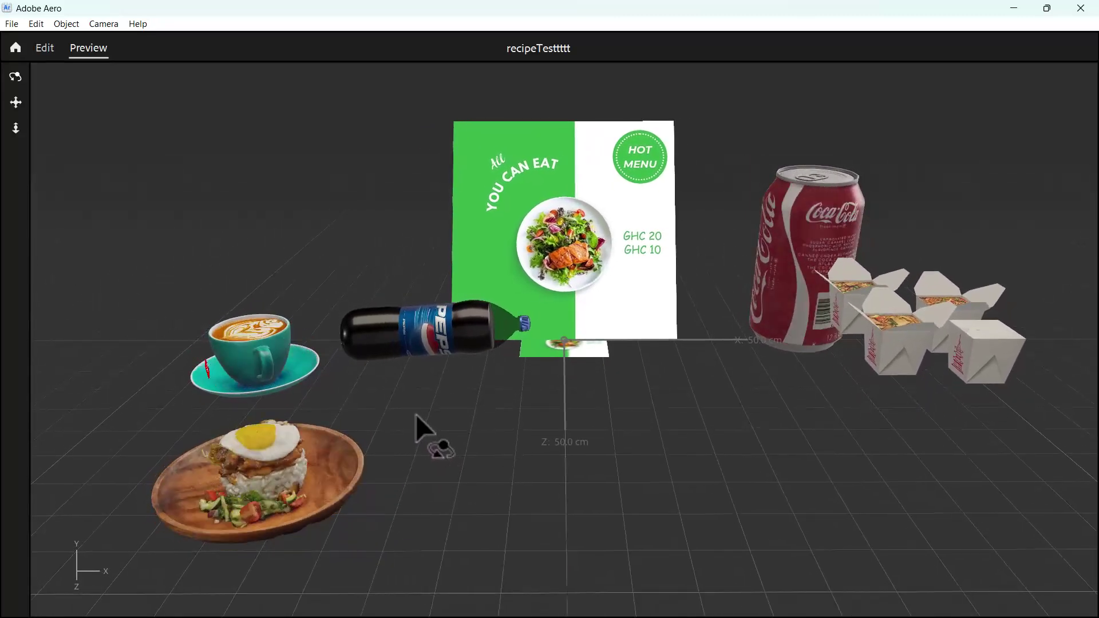